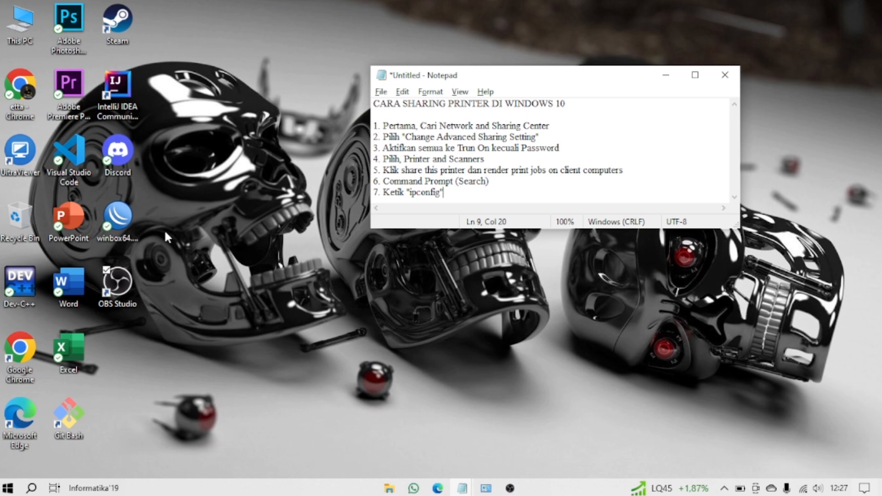
Step: Open Control Panel through the Run dialog and close its window again
{"action": "key", "text": "super+r"}
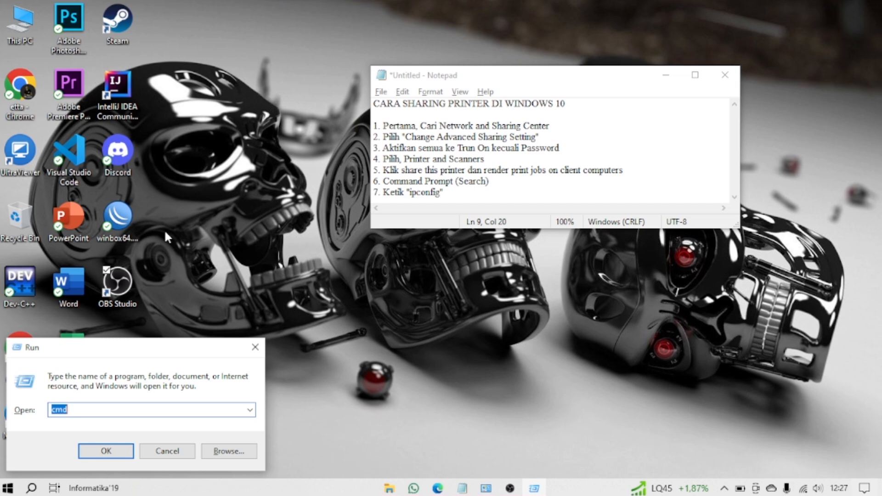
{"action": "key", "text": "super"}
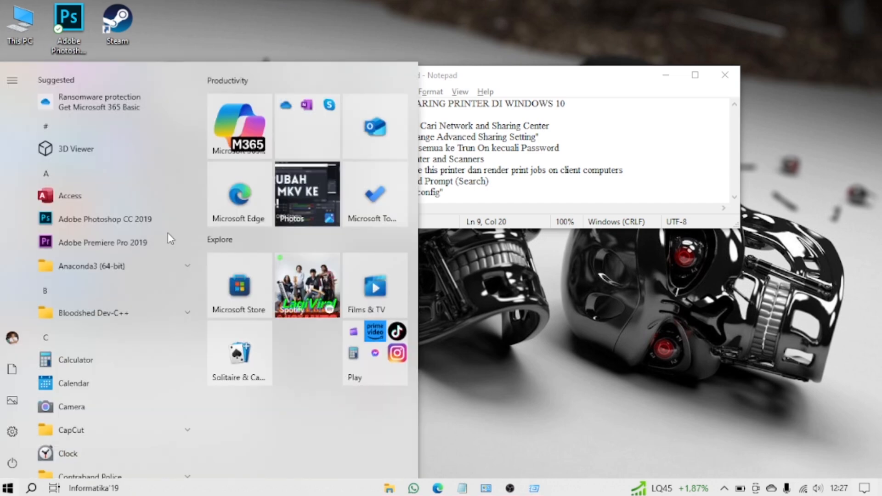
{"action": "key", "text": "Escape"}
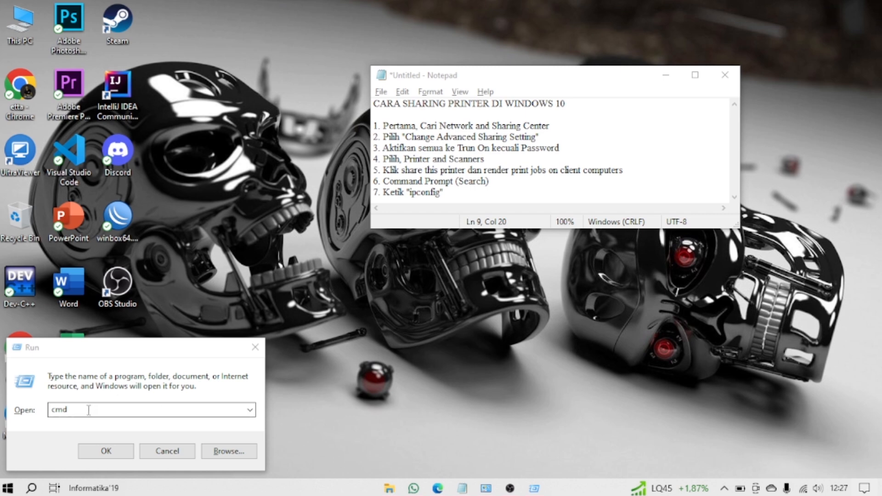
{"action": "left_click_drag", "start_coordinate": [89, 410], "coordinate": [42, 411]}
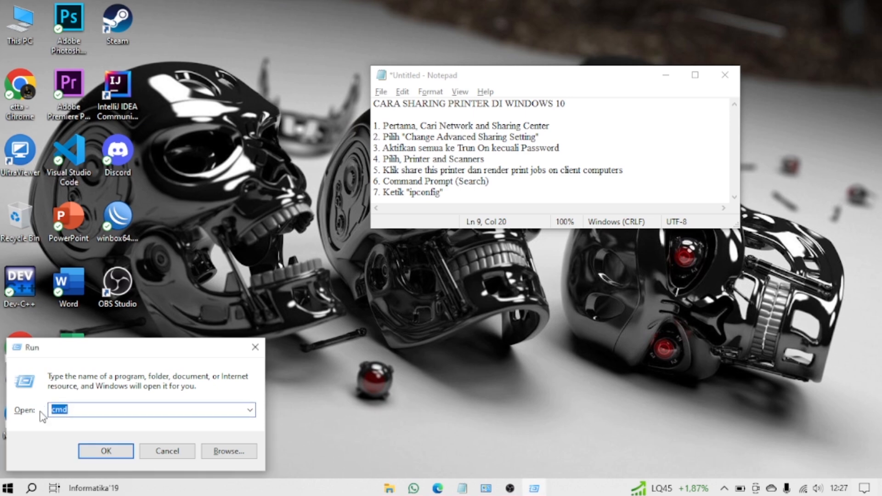
{"action": "type", "text": "con"}
{"action": "key", "text": "Down"}
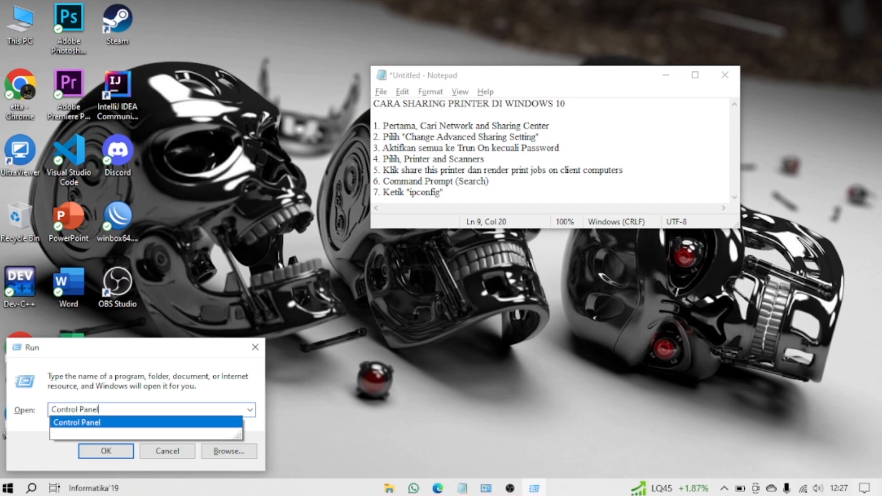
{"action": "key", "text": "Return"}
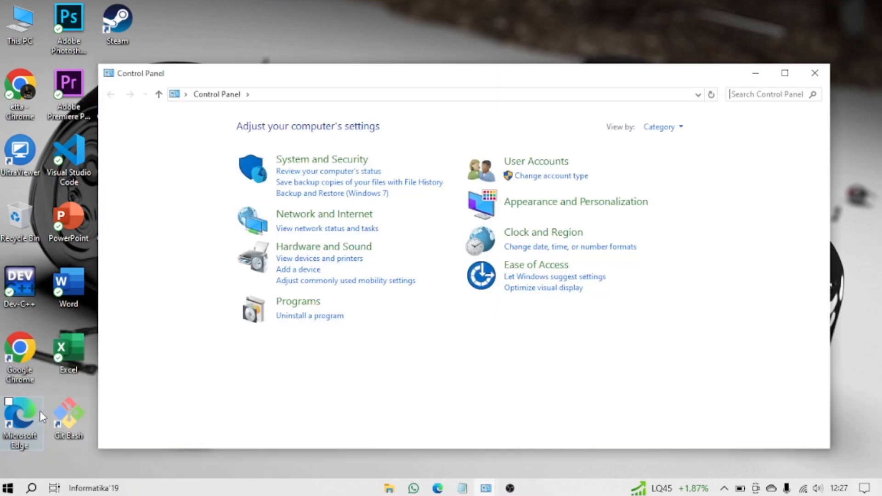
{"action": "left_click", "coordinate": [814, 72]}
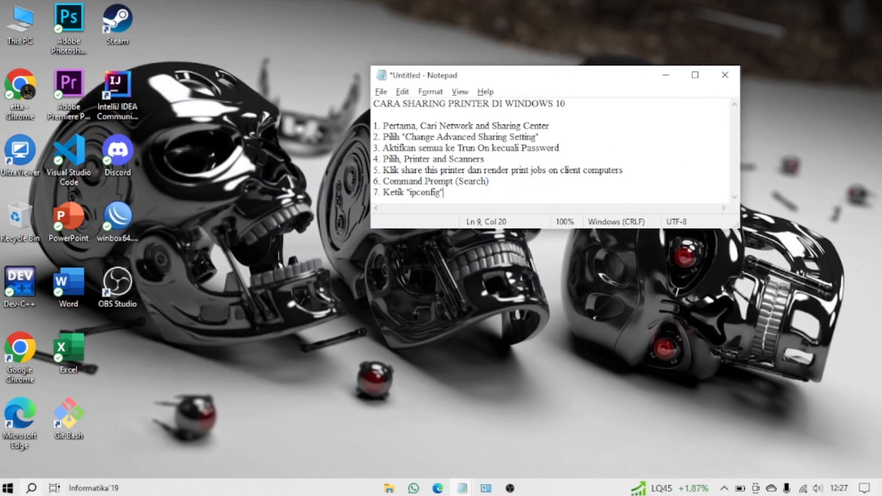
Step: Search Windows for "control panel", open Control Panel and reposition its window on the desktop
{"action": "left_click", "coordinate": [32, 489]}
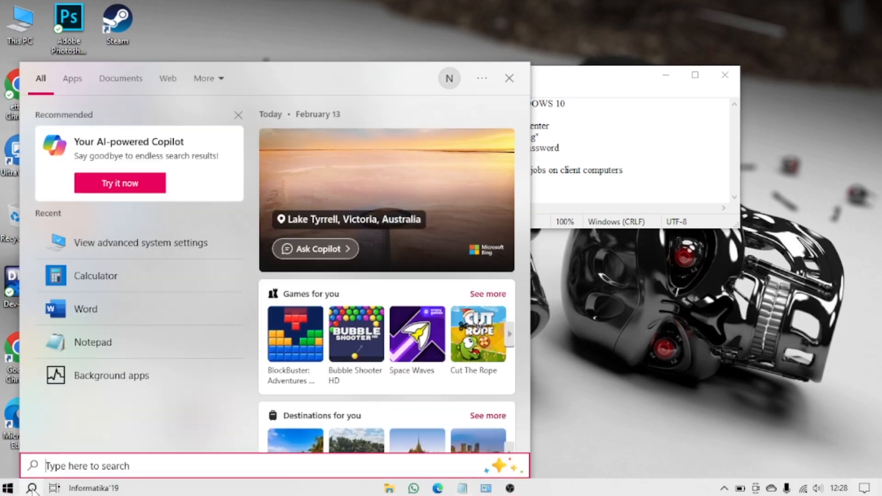
{"action": "type", "text": "co"}
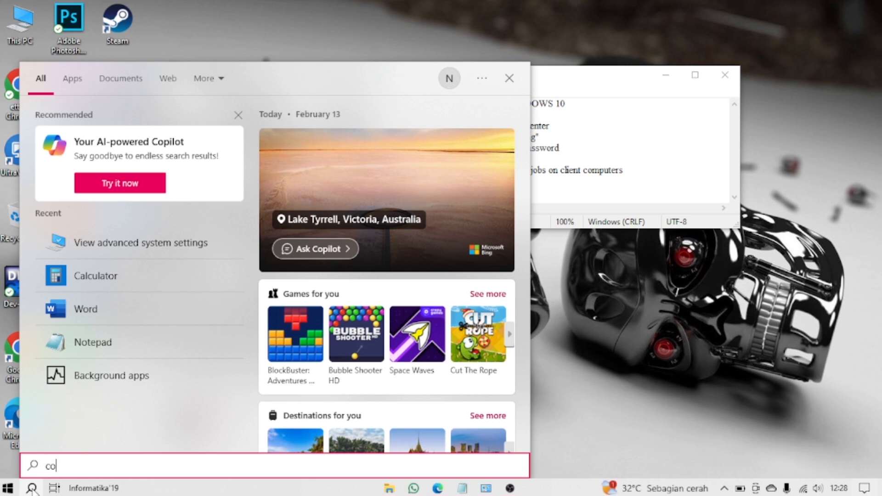
{"action": "type", "text": "ntrol"}
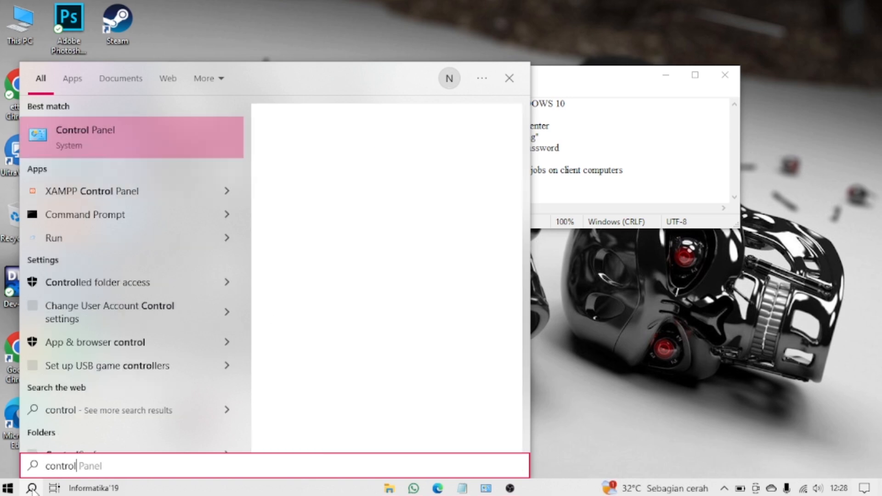
{"action": "type", "text": " panel"}
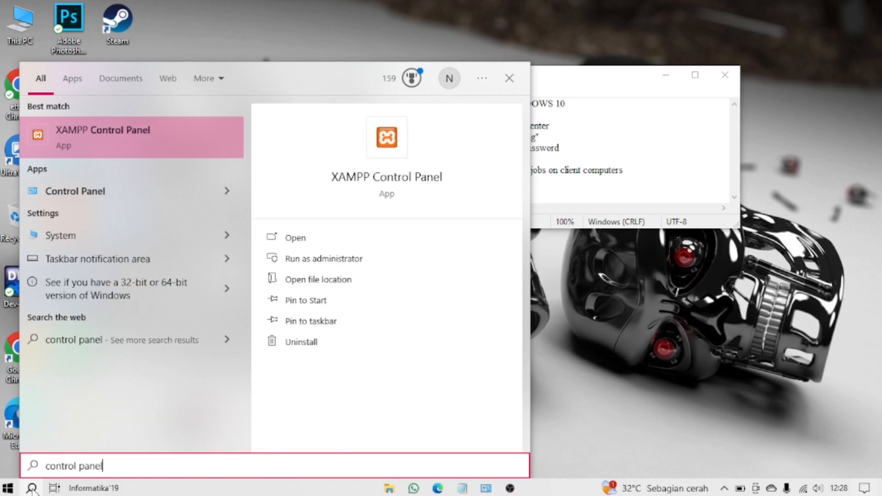
{"action": "left_click", "coordinate": [112, 191]}
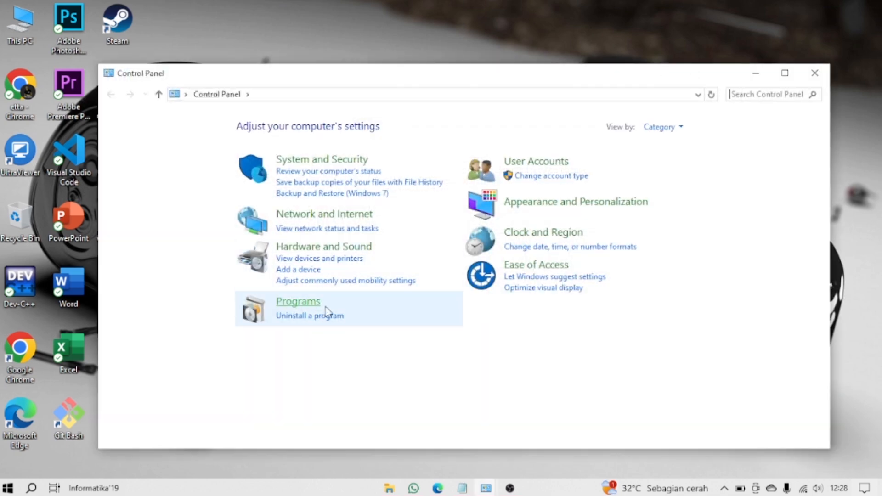
{"action": "left_click_drag", "start_coordinate": [346, 81], "coordinate": [338, 72]}
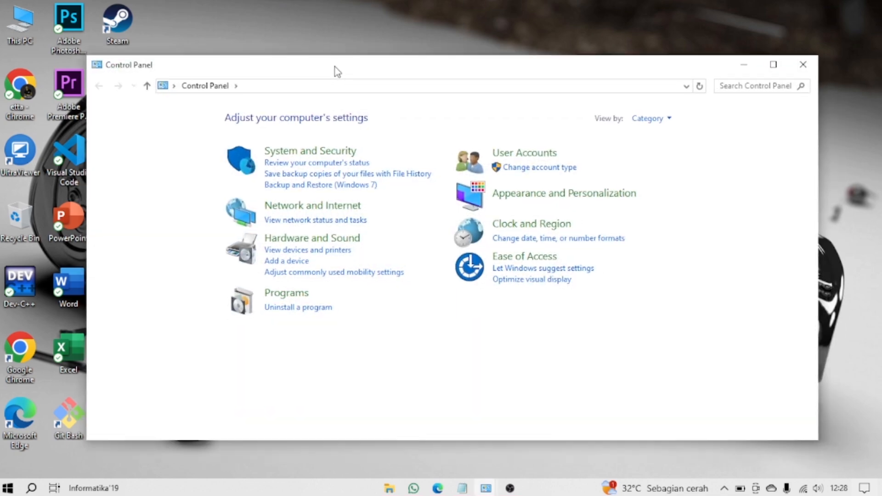
{"action": "mouse_move", "coordinate": [337, 71]}
{"action": "left_mouse_down"}
{"action": "mouse_move", "coordinate": [321, 109]}
{"action": "mouse_move", "coordinate": [333, 81]}
{"action": "left_mouse_up"}
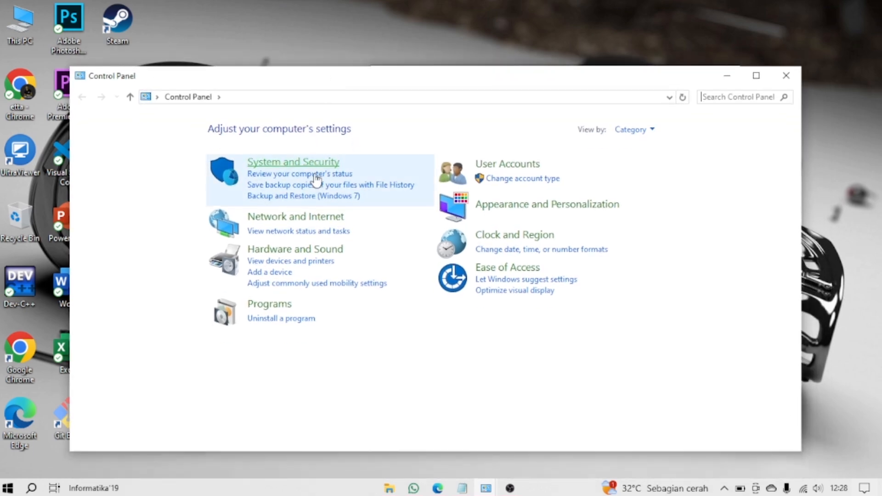
Step: Open the advanced sharing settings of the Network and Sharing Center under Network and Internet
{"action": "left_click", "coordinate": [315, 219]}
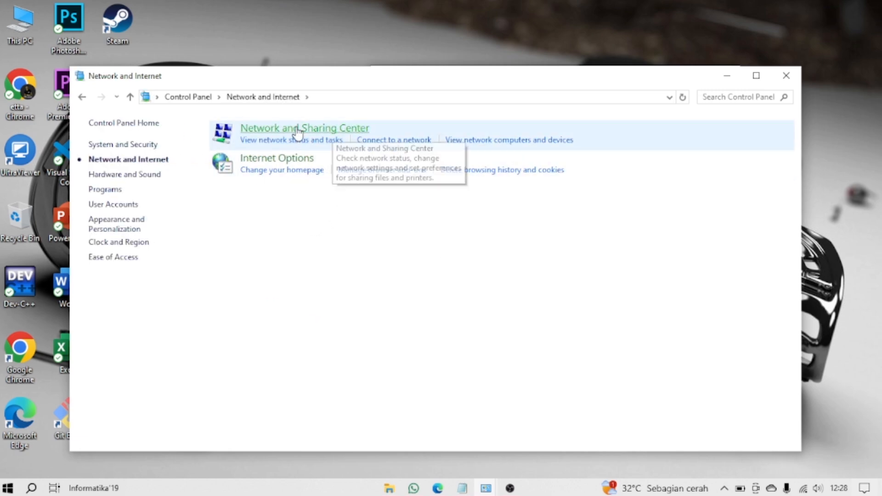
{"action": "left_click", "coordinate": [324, 130]}
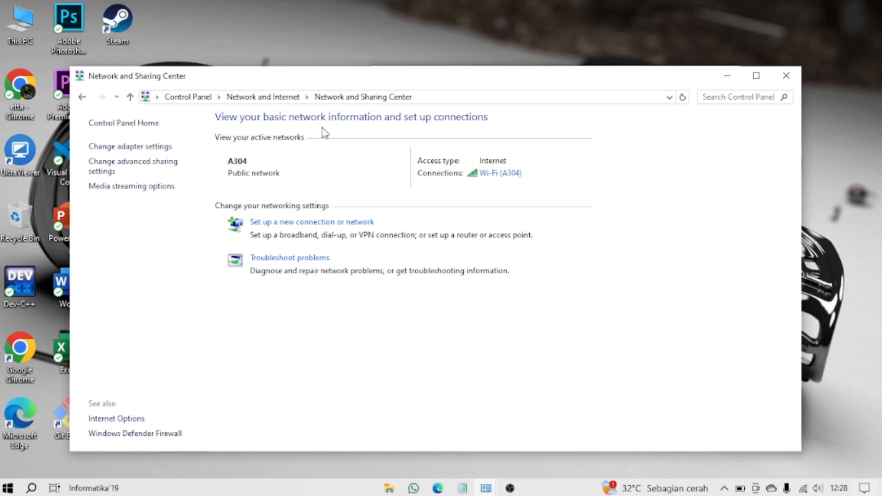
{"action": "left_click", "coordinate": [147, 167]}
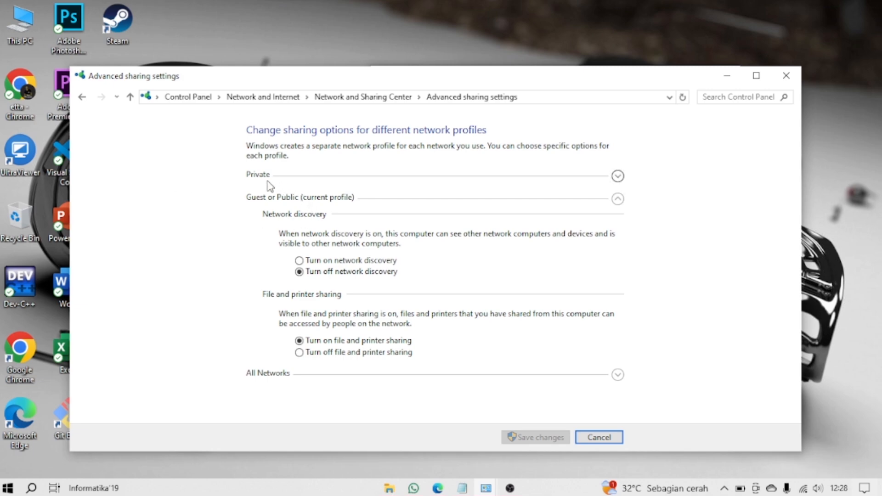
Step: Check the Private profile's sharing options and turn on network discovery for the Guest or Public profile
{"action": "left_click", "coordinate": [620, 178]}
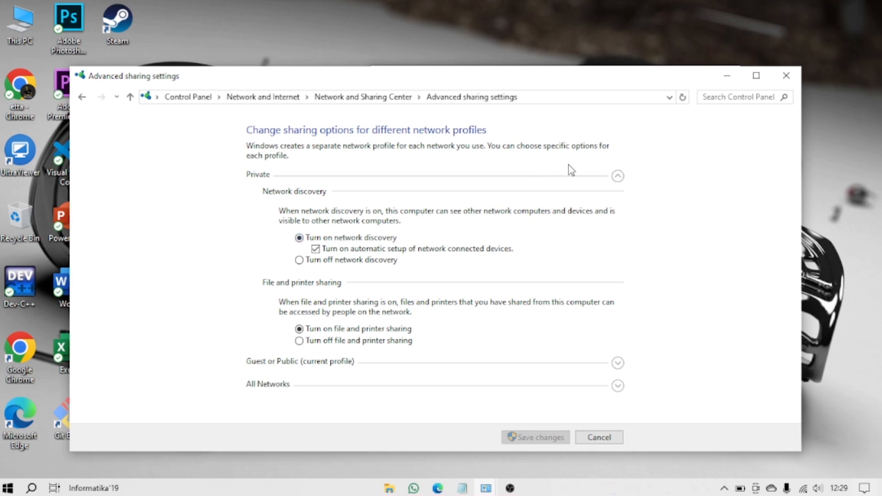
{"action": "left_click", "coordinate": [618, 363]}
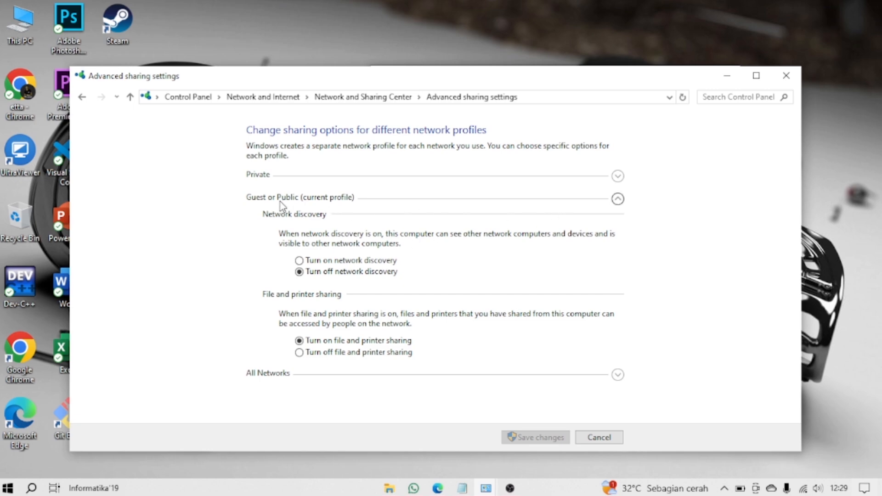
{"action": "left_click", "coordinate": [299, 261]}
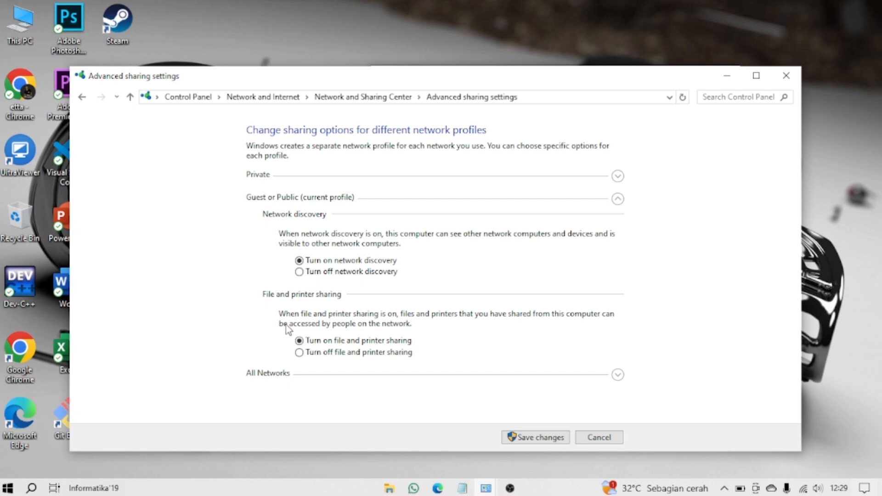
Step: Turn off password protected sharing in the All Networks section
{"action": "left_click", "coordinate": [618, 377]}
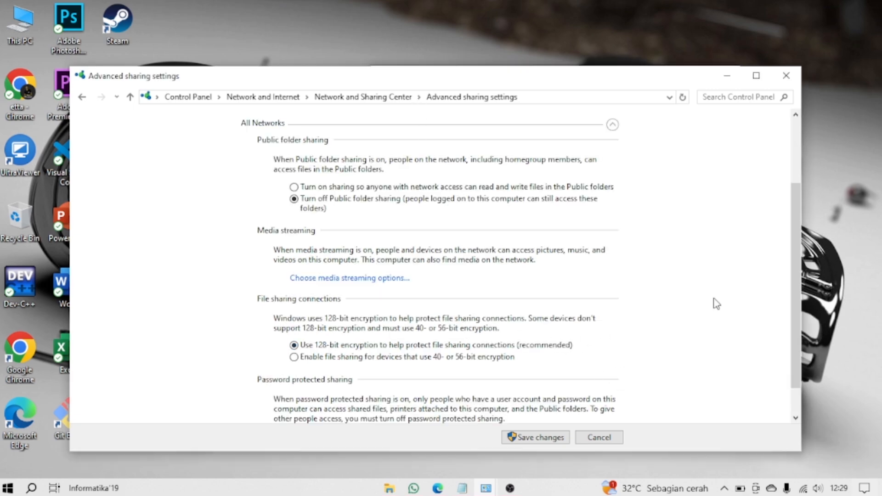
{"action": "scroll", "coordinate": [797, 236], "scroll_direction": "down", "scroll_amount": 2}
{"action": "scroll", "coordinate": [797, 237], "scroll_direction": "down", "scroll_amount": 1}
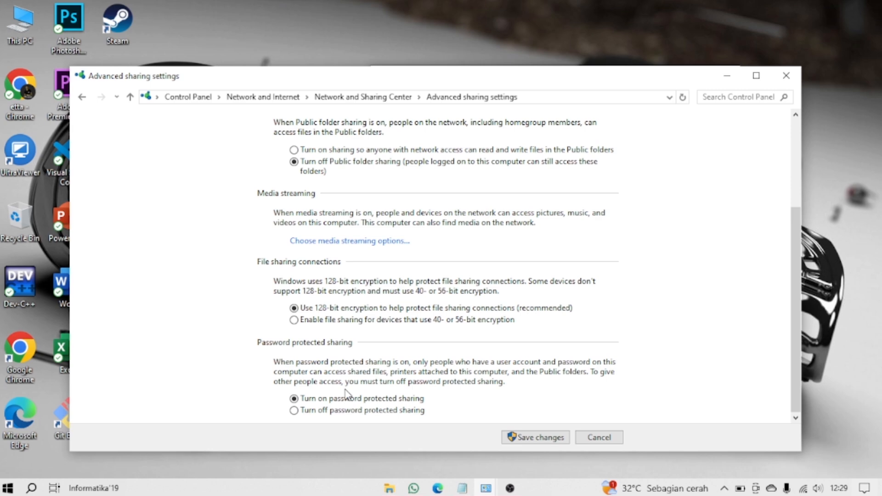
{"action": "left_click", "coordinate": [295, 411]}
Step: Turn on Public folder sharing so anyone with network access can read and write files, and save the sharing changes
{"action": "left_click_drag", "start_coordinate": [798, 237], "coordinate": [794, 132]}
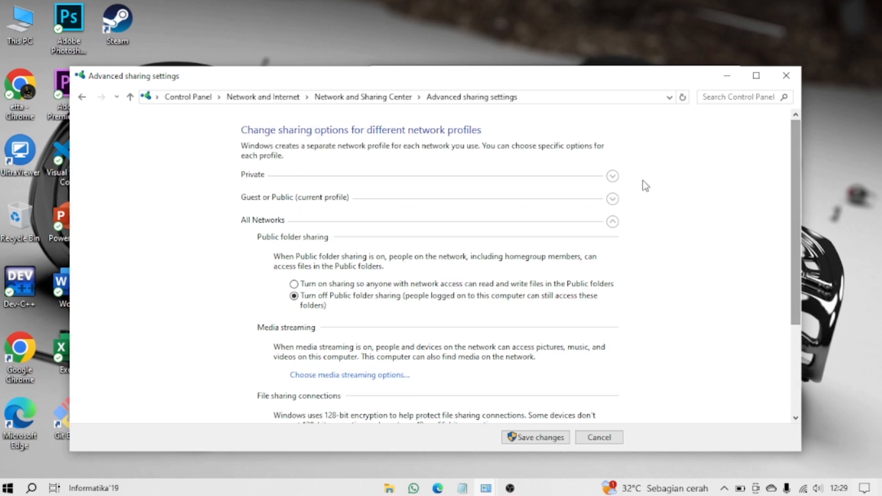
{"action": "left_click", "coordinate": [316, 285]}
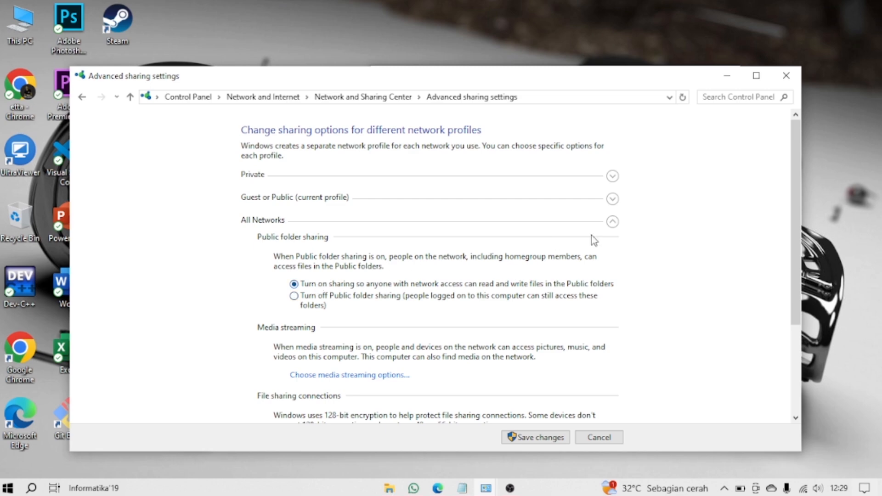
{"action": "left_click_drag", "start_coordinate": [798, 172], "coordinate": [805, 293]}
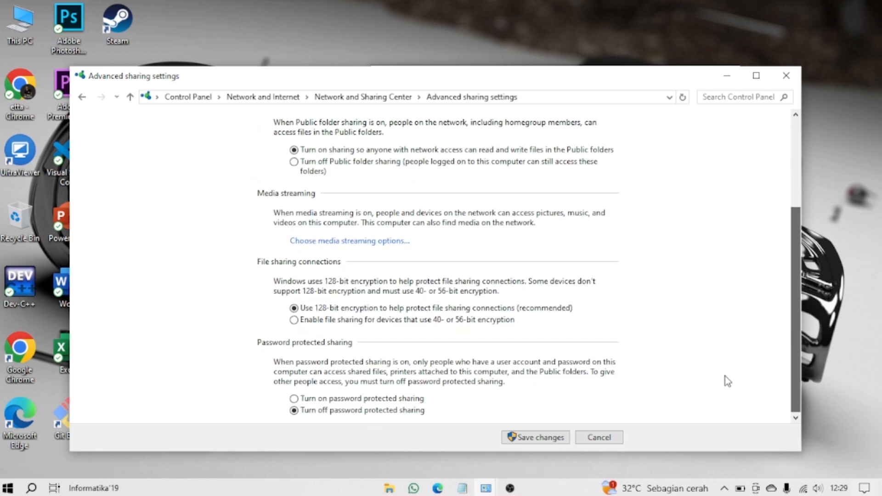
{"action": "left_click", "coordinate": [541, 435]}
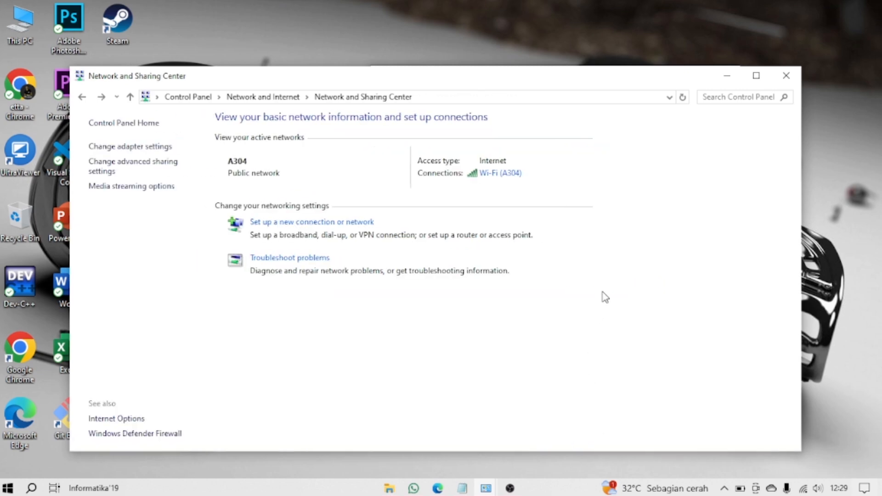
Step: Review the first three instructions in the Notepad printer-sharing notes, highlighting each line in turn
{"action": "left_click_drag", "start_coordinate": [696, 84], "coordinate": [669, 121]}
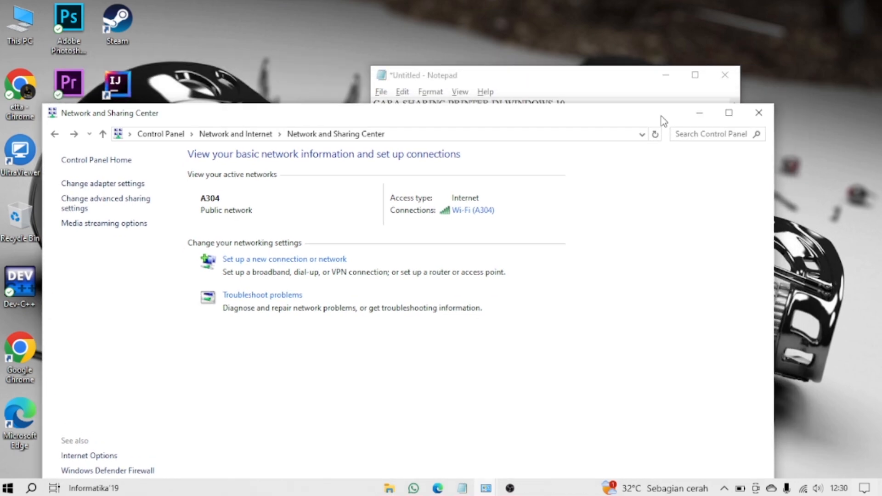
{"action": "left_click", "coordinate": [615, 81]}
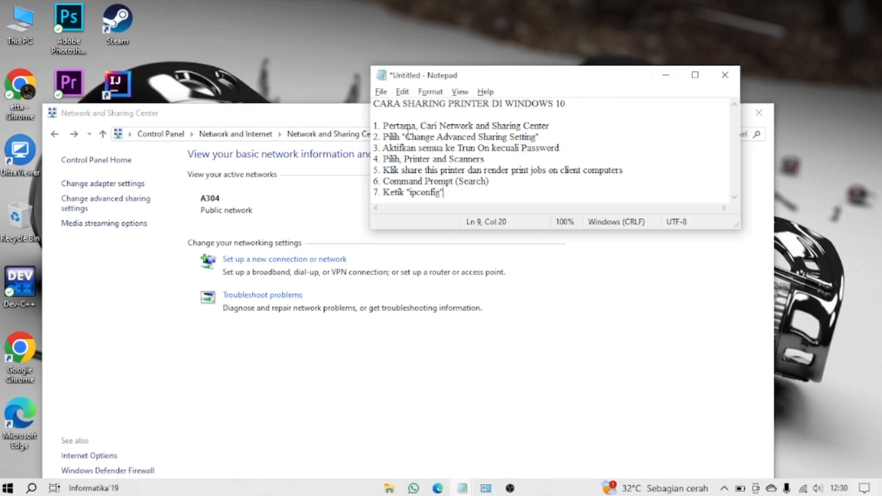
{"action": "left_click_drag", "start_coordinate": [388, 127], "coordinate": [559, 128]}
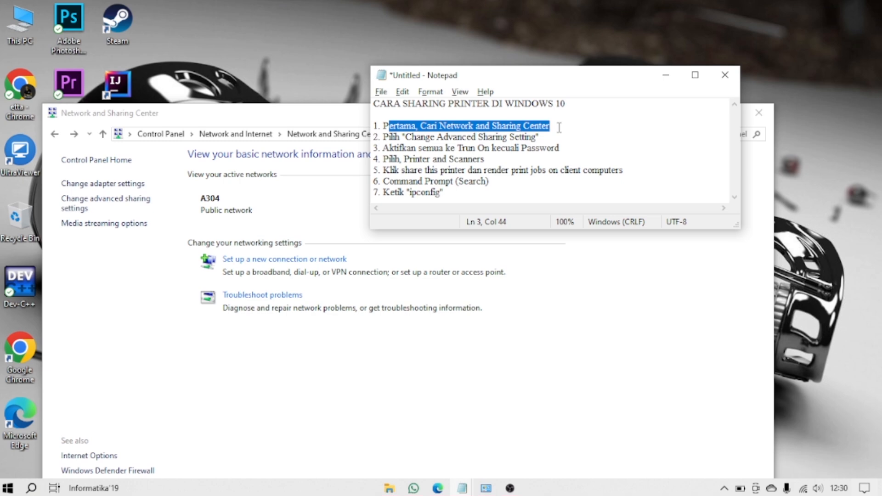
{"action": "left_click_drag", "start_coordinate": [383, 137], "coordinate": [539, 137]}
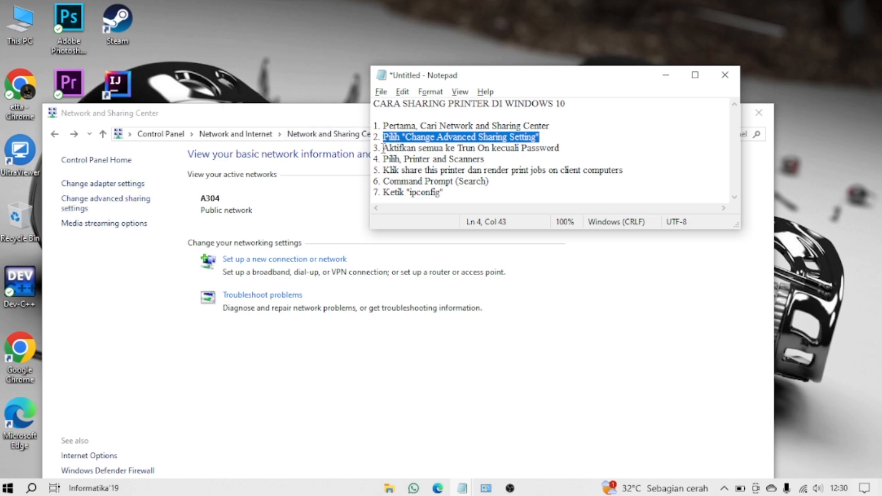
{"action": "left_click_drag", "start_coordinate": [383, 148], "coordinate": [570, 148]}
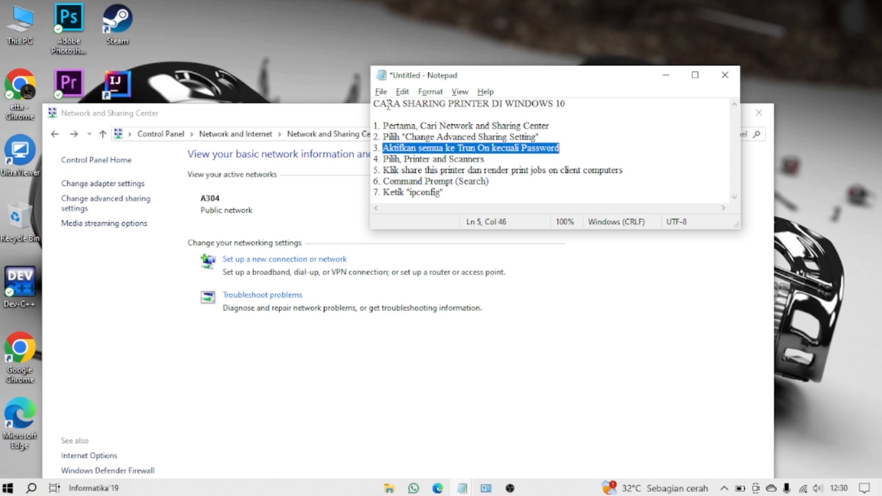
Step: Bring the Network and Sharing Center window back to the front and close it
{"action": "left_click", "coordinate": [338, 124]}
{"action": "left_click_drag", "start_coordinate": [372, 115], "coordinate": [379, 54]}
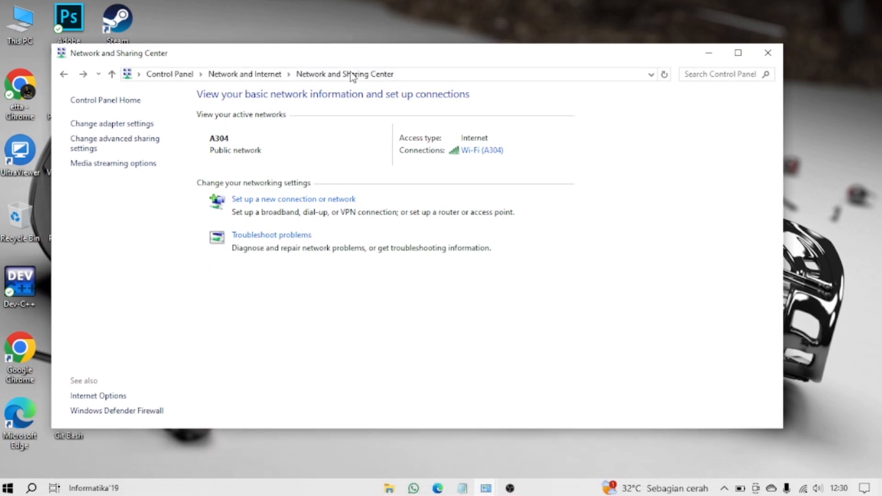
{"action": "left_click", "coordinate": [779, 55]}
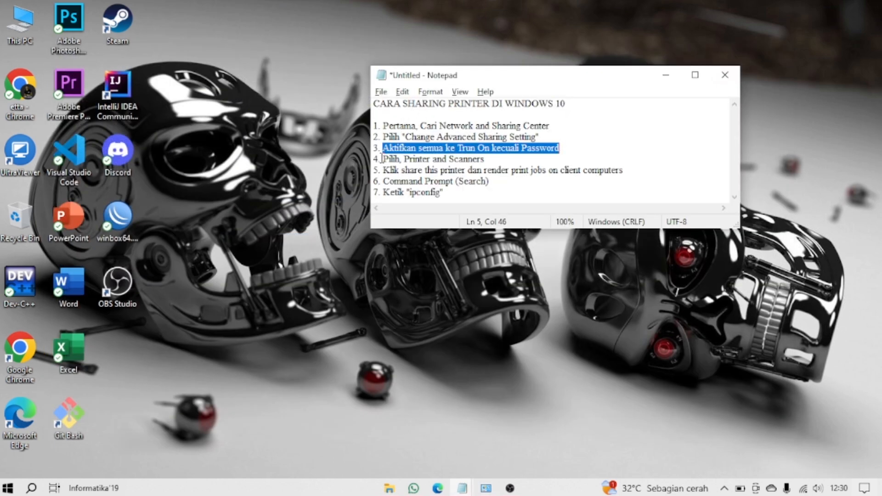
Step: Search Windows for "control panel" and open Control Panel
{"action": "left_click", "coordinate": [40, 488]}
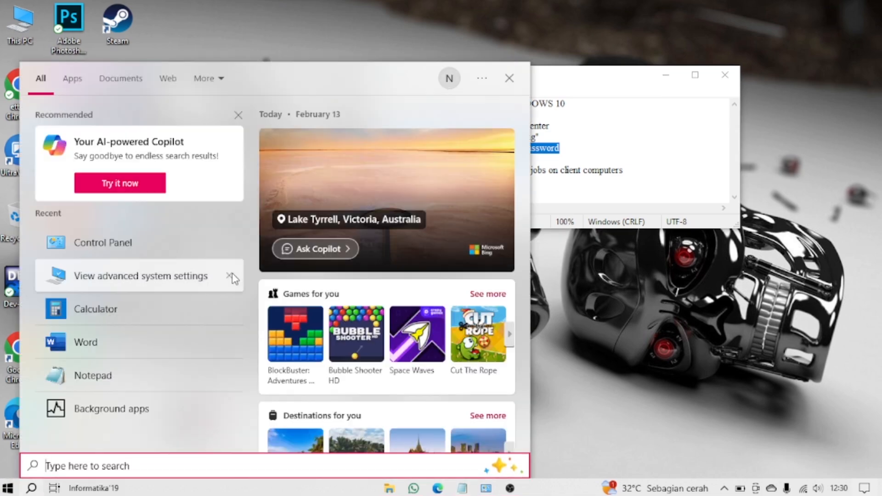
{"action": "type", "text": "con"}
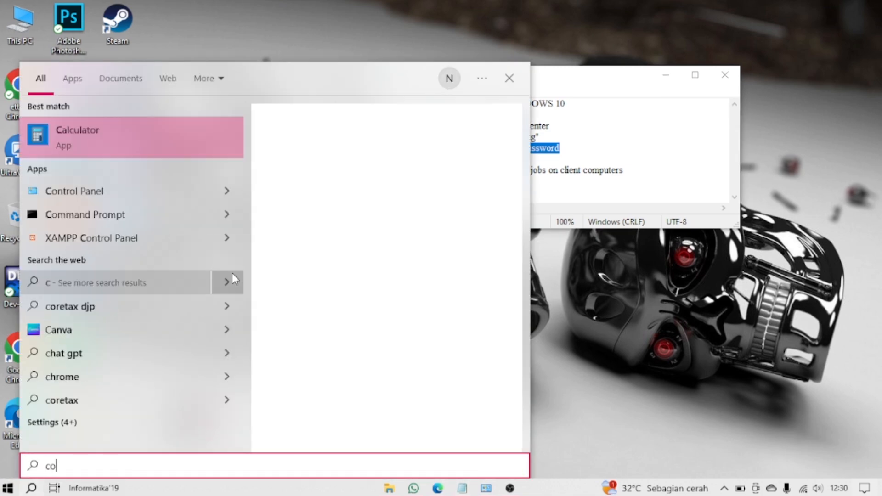
{"action": "key", "text": "BackSpace"}
{"action": "key", "text": "BackSpace"}
{"action": "key", "text": "BackSpace"}
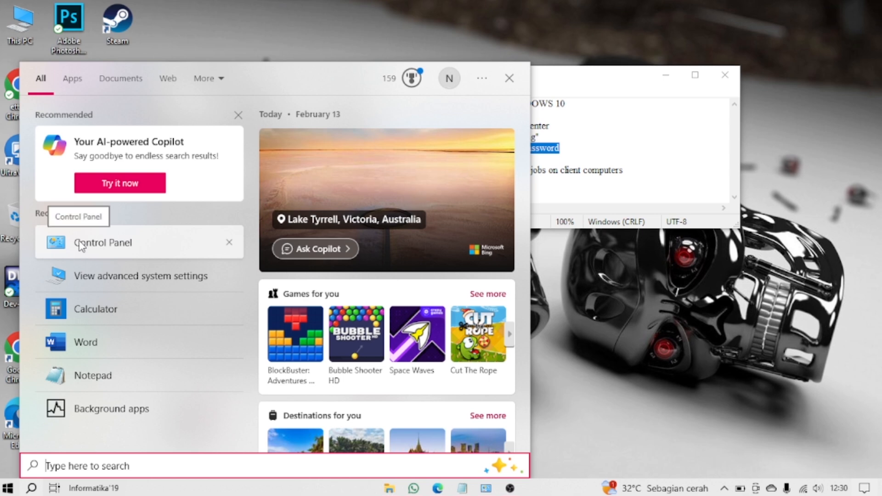
{"action": "type", "text": "con"}
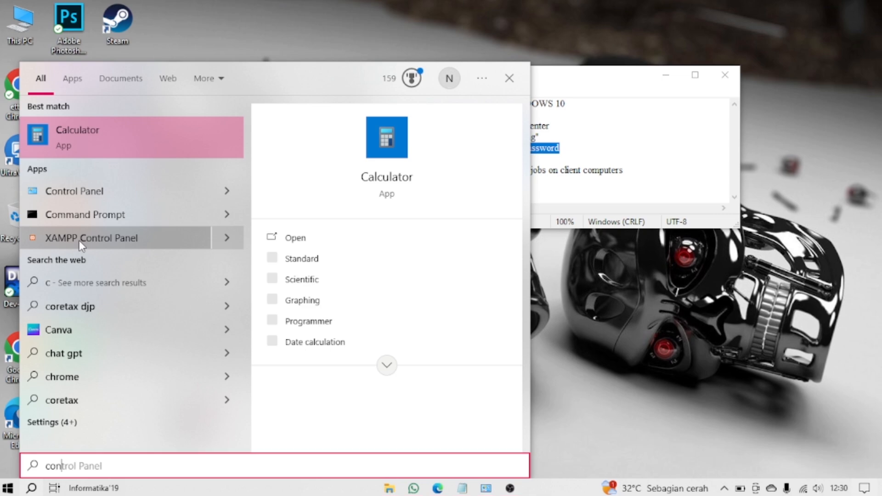
{"action": "type", "text": "trol panel"}
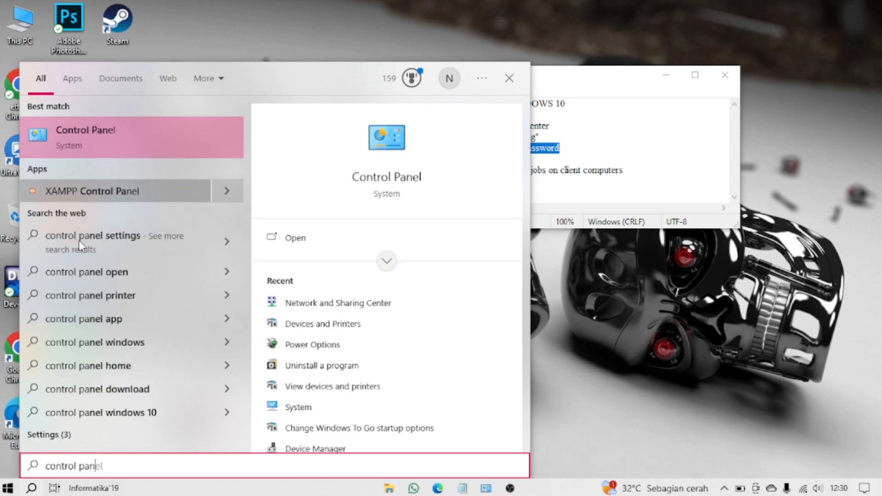
{"action": "left_click", "coordinate": [145, 129]}
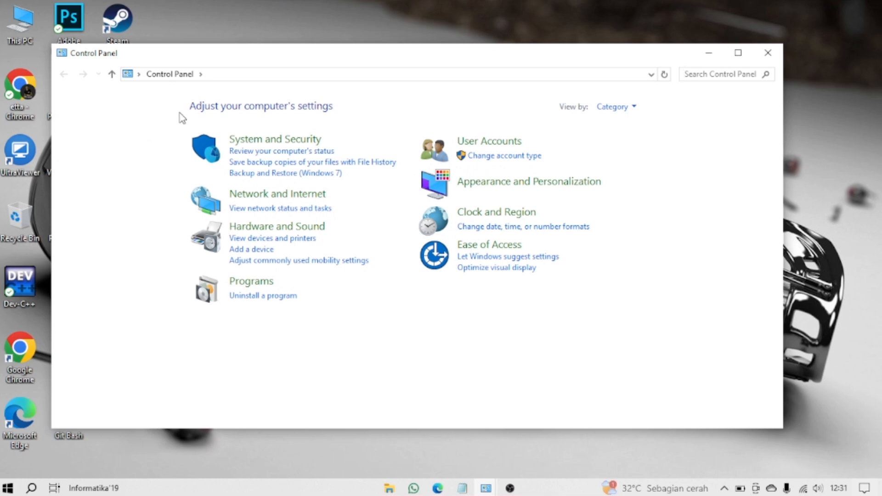
Step: Open Devices and Printers from the Hardware and Sound category and bring the Printers group into view
{"action": "left_click", "coordinate": [276, 227]}
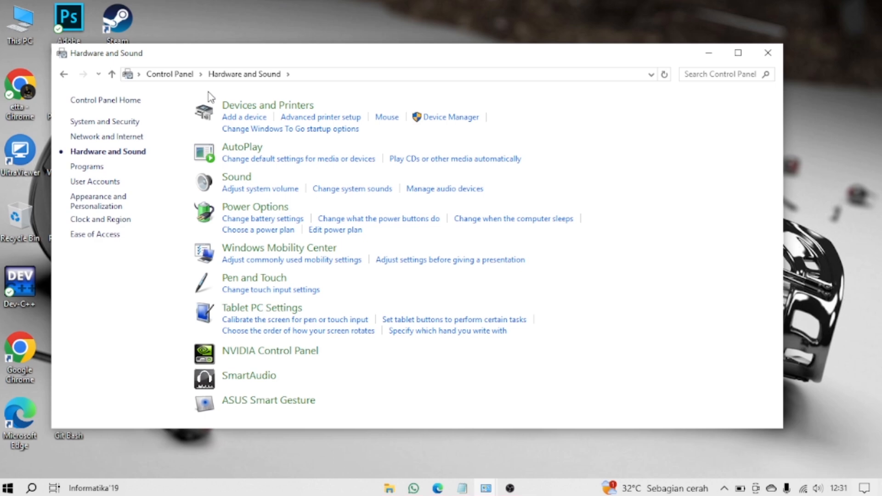
{"action": "left_click", "coordinate": [252, 106]}
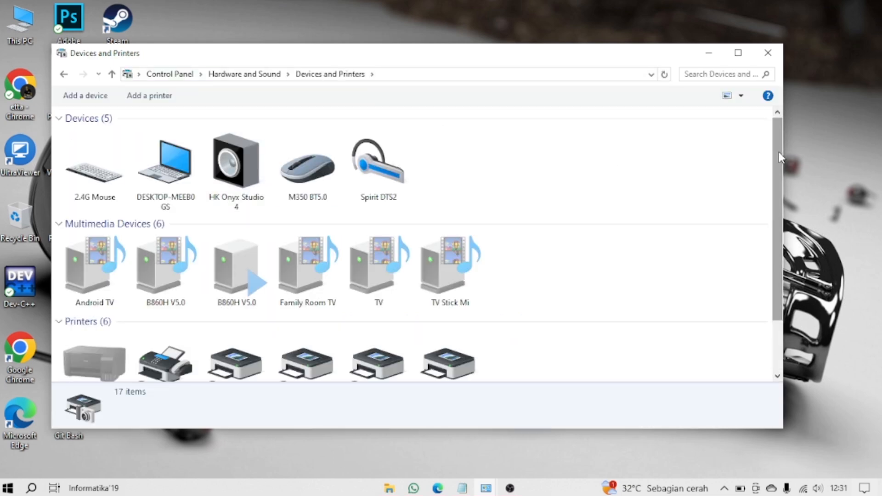
{"action": "left_click_drag", "start_coordinate": [781, 153], "coordinate": [792, 251]}
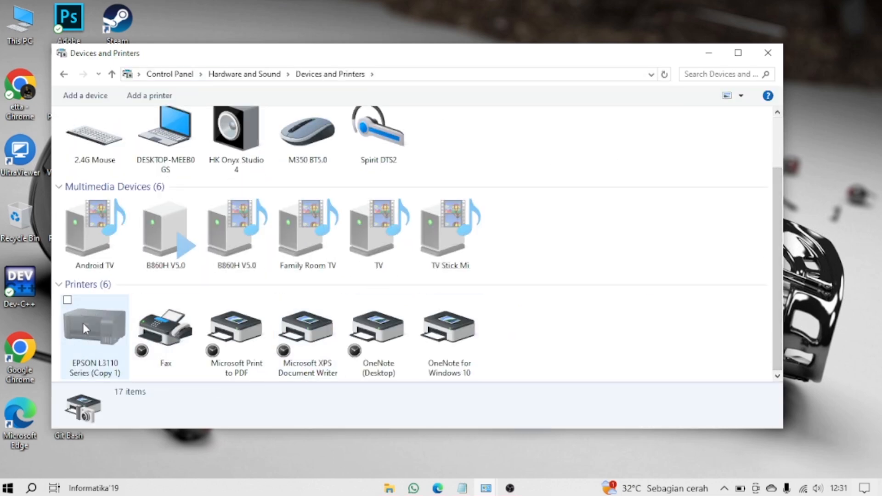
Step: Open the printer properties of the EPSON L3110 Series (Copy 1)
{"action": "mouse_move", "coordinate": [89, 329]}
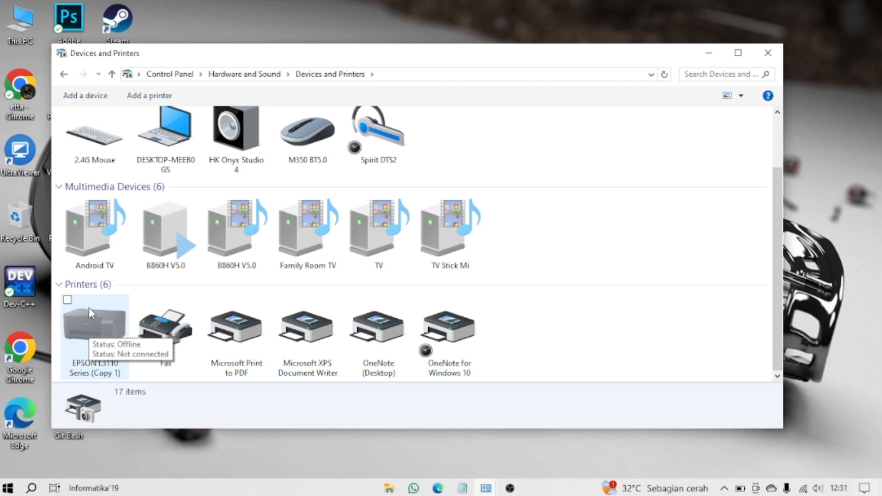
{"action": "left_click", "coordinate": [89, 308]}
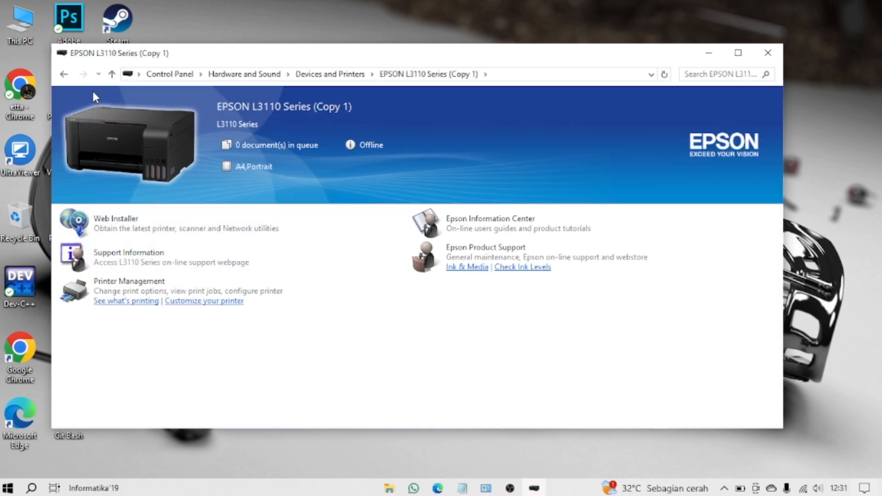
{"action": "left_click", "coordinate": [65, 74]}
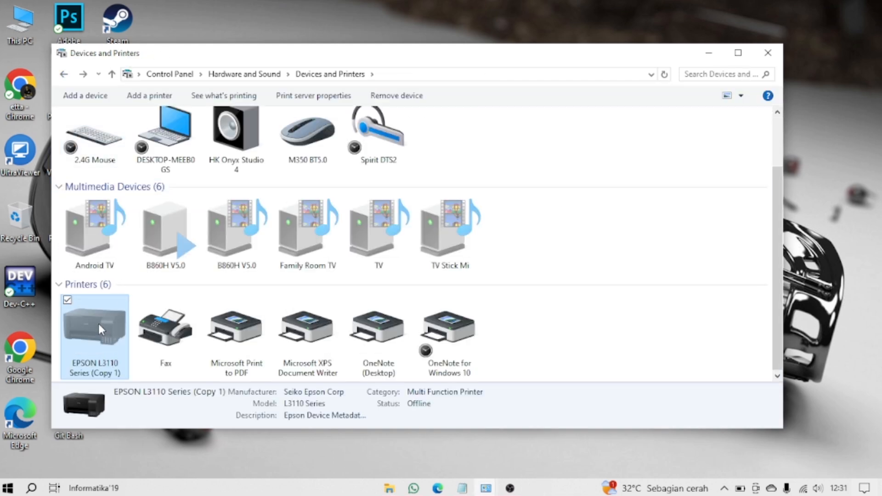
{"action": "right_click", "coordinate": [98, 325]}
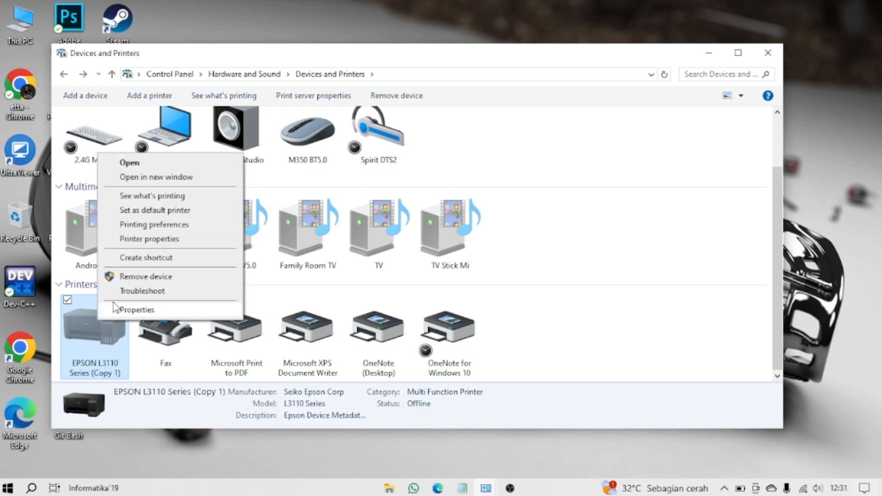
{"action": "left_click", "coordinate": [158, 239]}
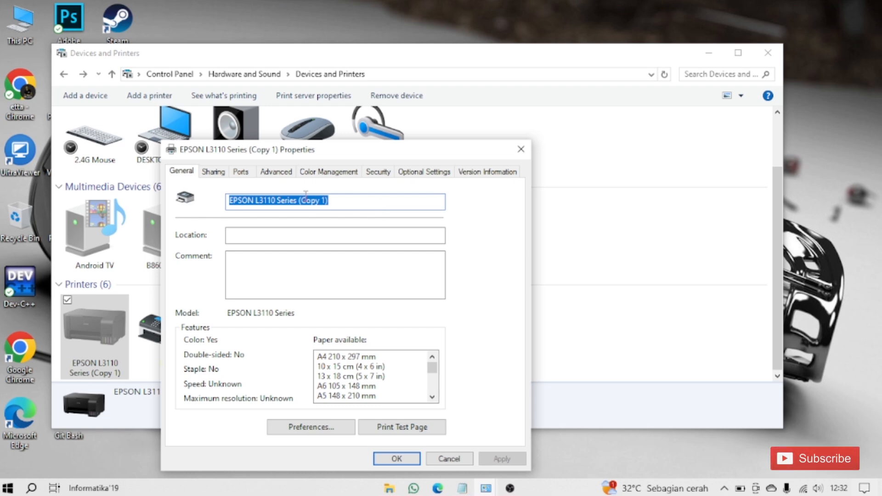
Step: Look through the printer's port, advanced, color management, security, optional and version pages, ending on its sharing settings
{"action": "left_click", "coordinate": [250, 175]}
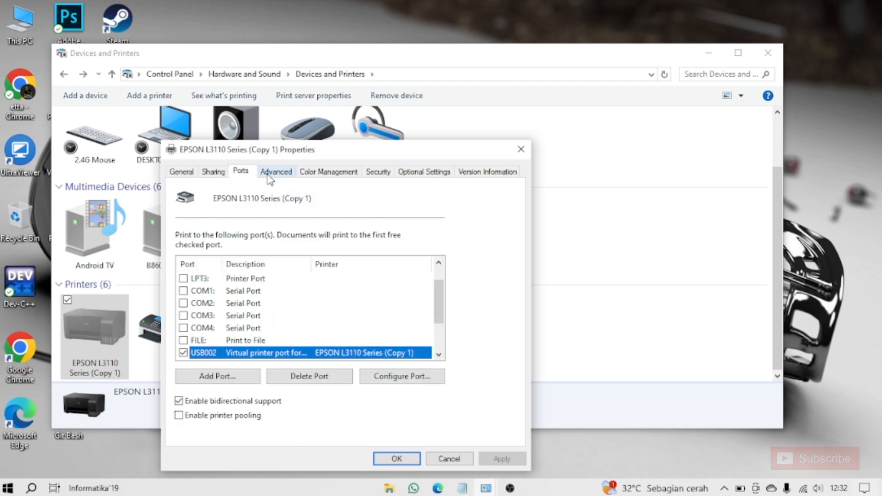
{"action": "left_click", "coordinate": [278, 175]}
{"action": "left_click", "coordinate": [327, 175]}
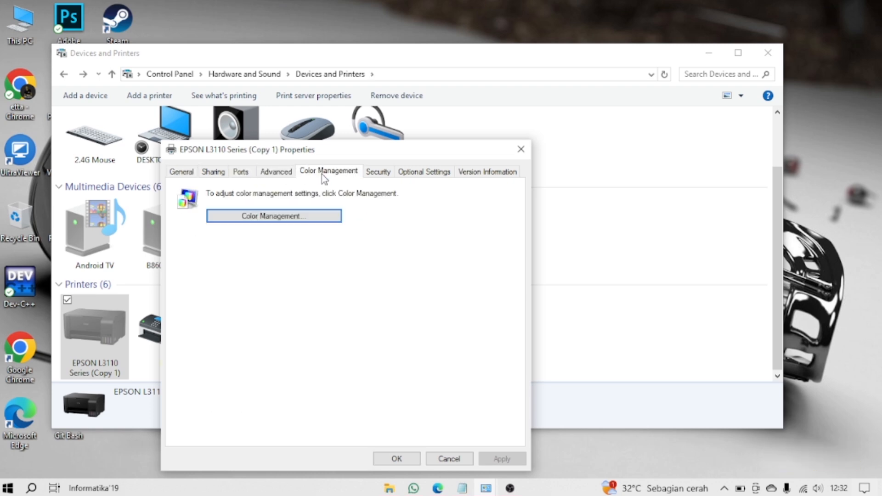
{"action": "left_click", "coordinate": [384, 176]}
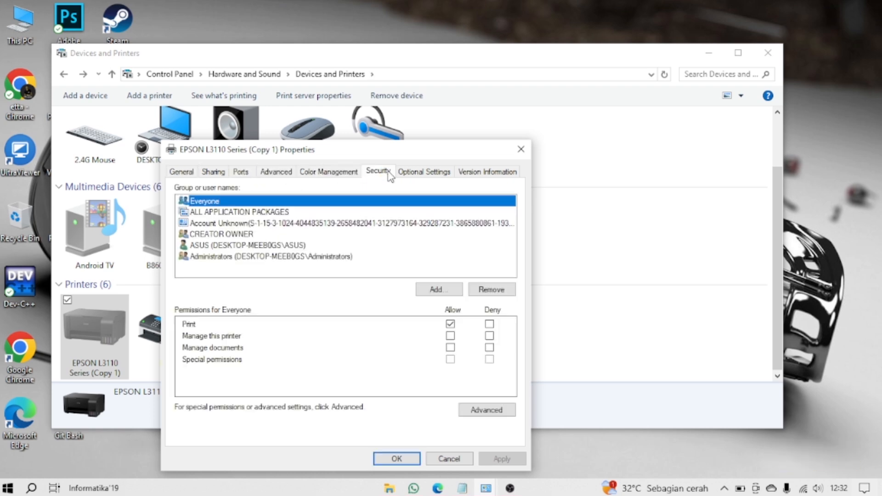
{"action": "left_click", "coordinate": [438, 176]}
{"action": "left_click", "coordinate": [484, 175]}
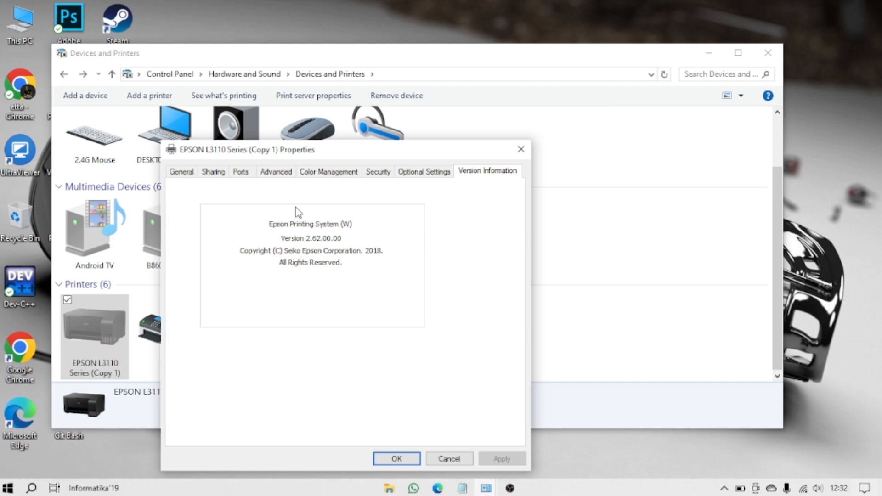
{"action": "left_click", "coordinate": [221, 173]}
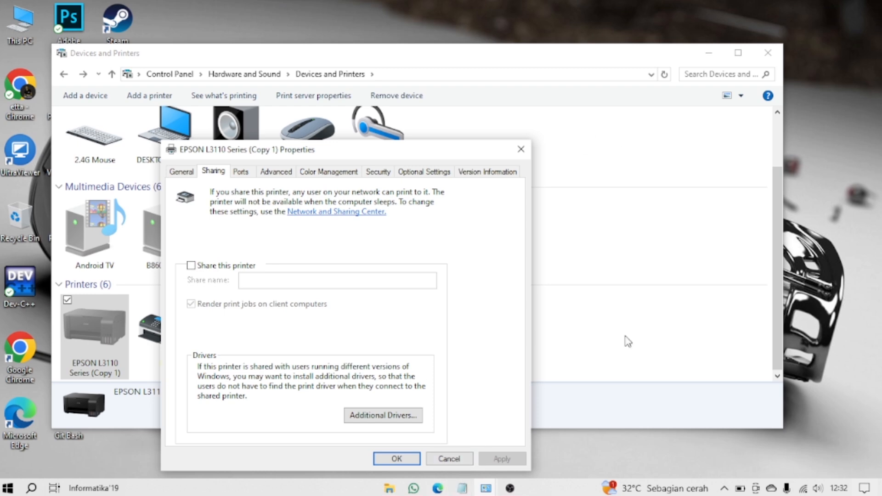
Step: Bring up the Notepad printer-sharing notes and highlight the fifth instruction, about sharing the printer and rendering print jobs on client computers
{"action": "left_click", "coordinate": [462, 488]}
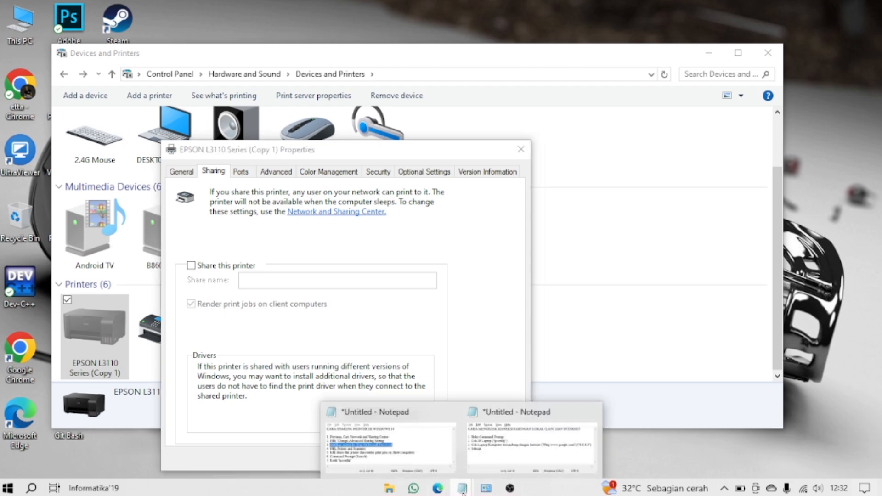
{"action": "left_click", "coordinate": [422, 446]}
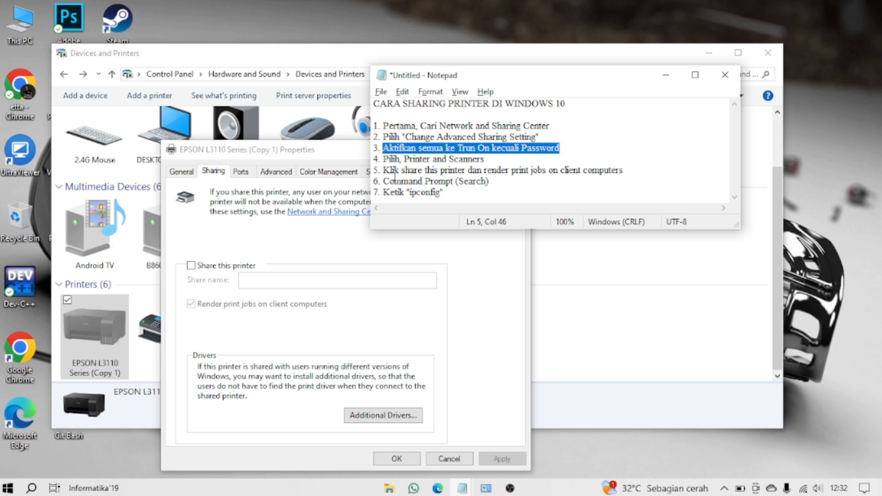
{"action": "left_click_drag", "start_coordinate": [382, 170], "coordinate": [515, 173]}
{"action": "left_click_drag", "start_coordinate": [531, 170], "coordinate": [630, 175]}
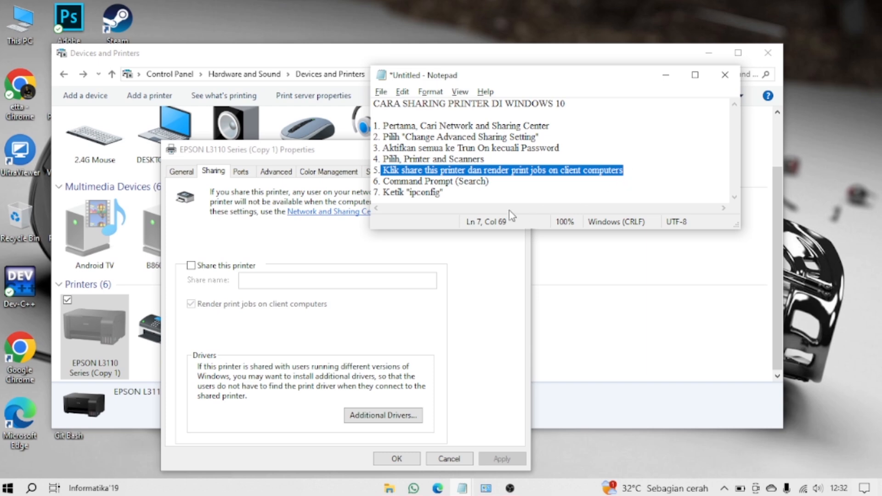
Step: Return to the printer properties and turn on Share this printer, switching the option off and on again
{"action": "left_click", "coordinate": [347, 255]}
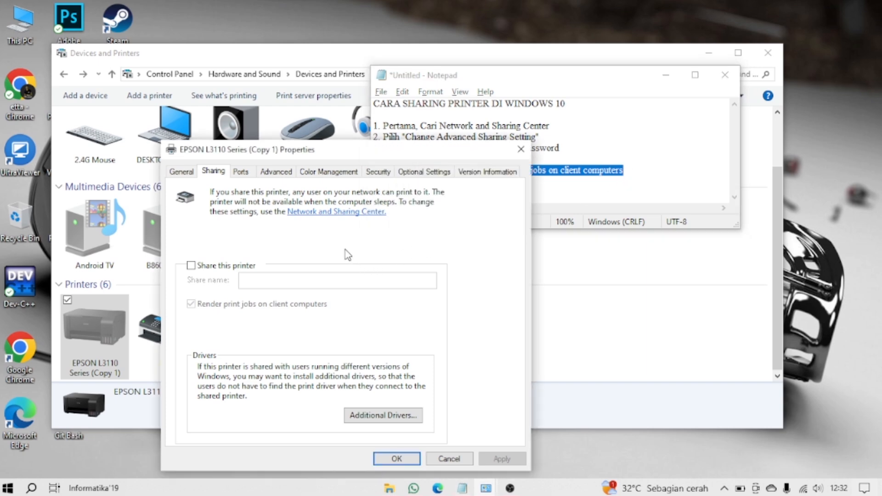
{"action": "left_click", "coordinate": [191, 266]}
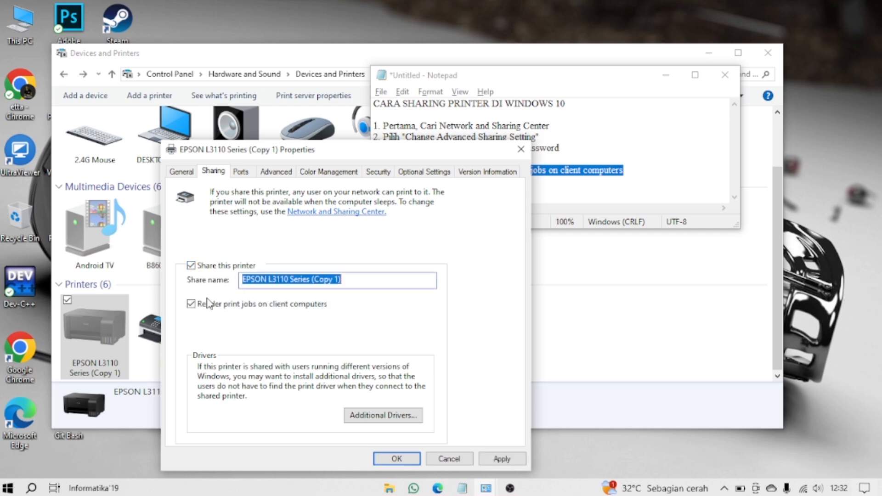
{"action": "left_click", "coordinate": [192, 266]}
{"action": "left_click", "coordinate": [191, 266]}
Step: Try the share name "Printer Etta Channel", toggle printer sharing off and on, and discard the changes
{"action": "left_click", "coordinate": [352, 281]}
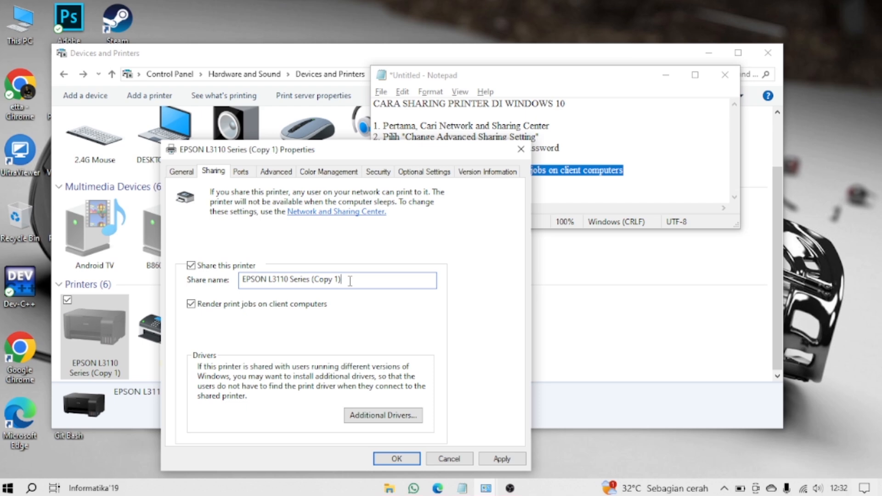
{"action": "left_click_drag", "start_coordinate": [350, 281], "coordinate": [232, 282]}
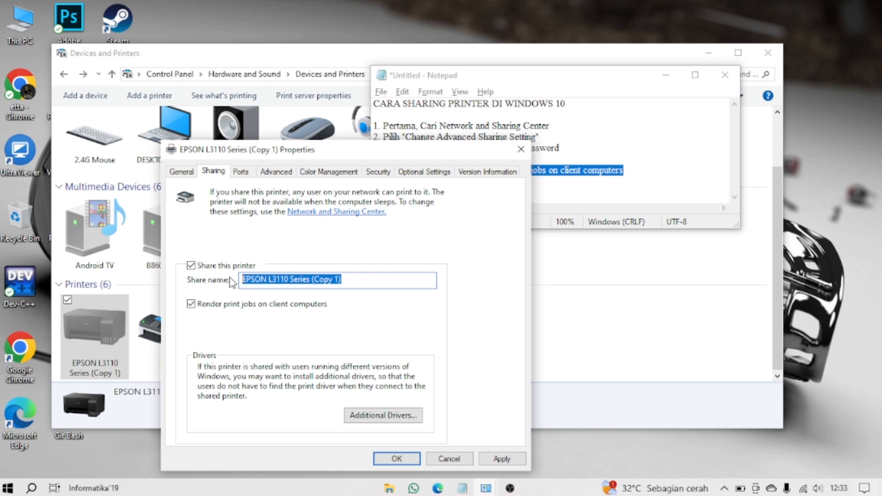
{"action": "type", "text": "Pri"}
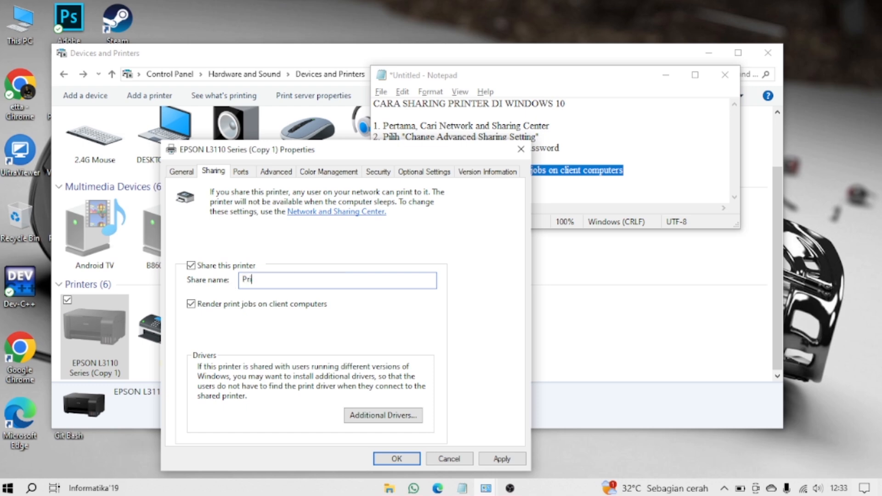
{"action": "type", "text": "nter Etta Channel"}
{"action": "left_click", "coordinate": [192, 266]}
{"action": "left_click", "coordinate": [193, 267]}
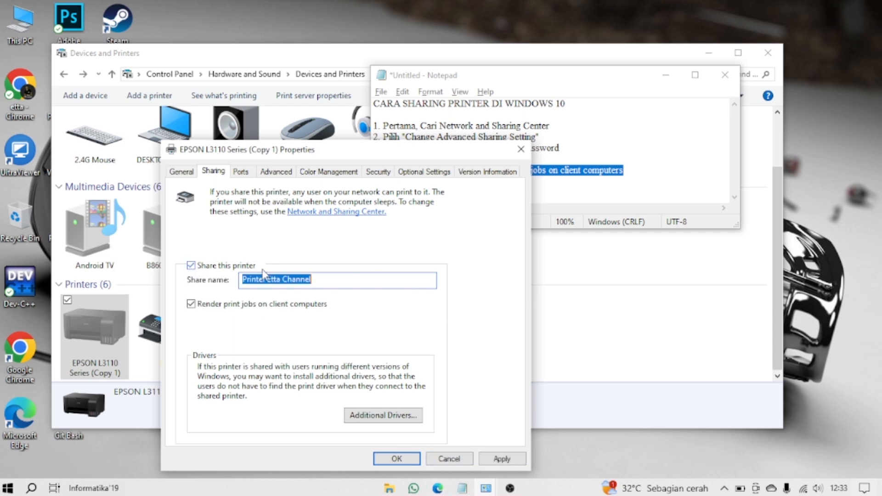
{"action": "left_click", "coordinate": [454, 459]}
Step: Share the EPSON L3110 Series (Copy 1) under its default share name, then apply the change and close its properties
{"action": "left_click", "coordinate": [83, 332]}
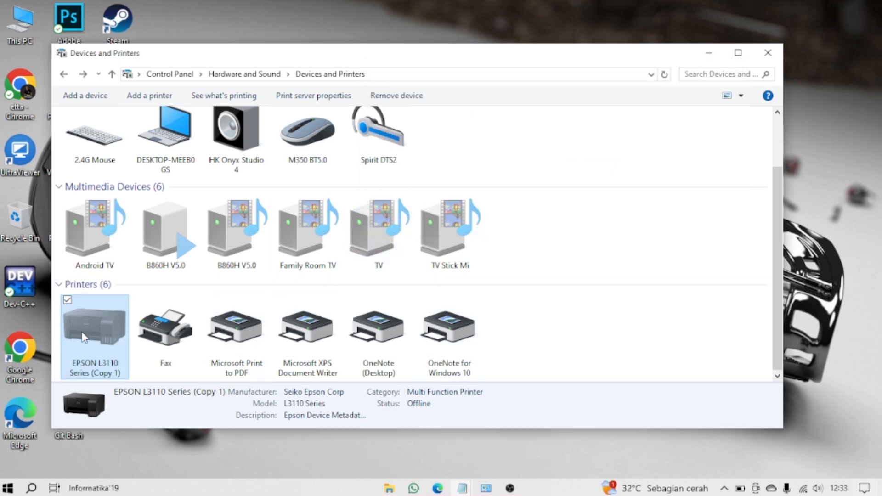
{"action": "right_click", "coordinate": [83, 332]}
{"action": "left_click", "coordinate": [133, 249]}
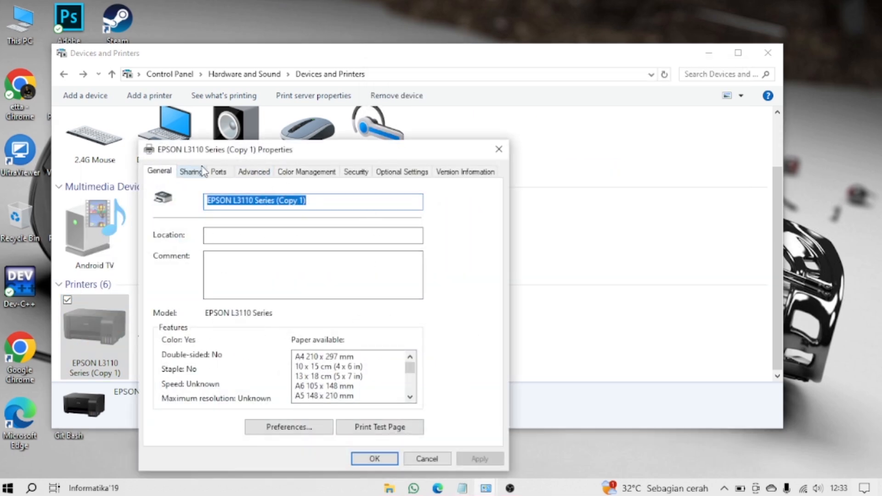
{"action": "left_click", "coordinate": [190, 171]}
{"action": "left_click", "coordinate": [190, 267]}
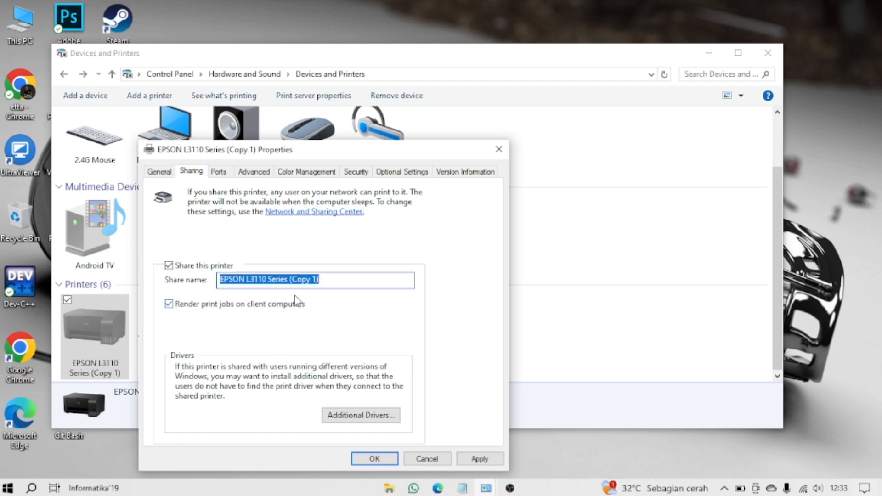
{"action": "left_click", "coordinate": [477, 460]}
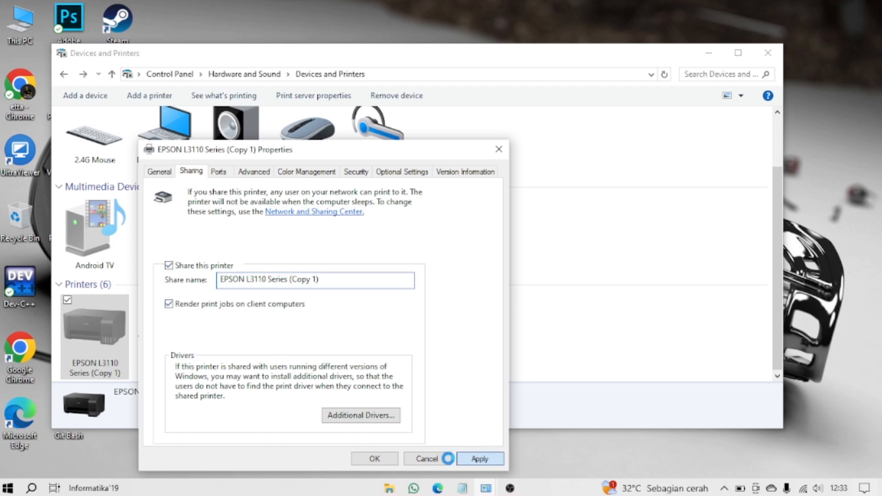
{"action": "left_click", "coordinate": [378, 460]}
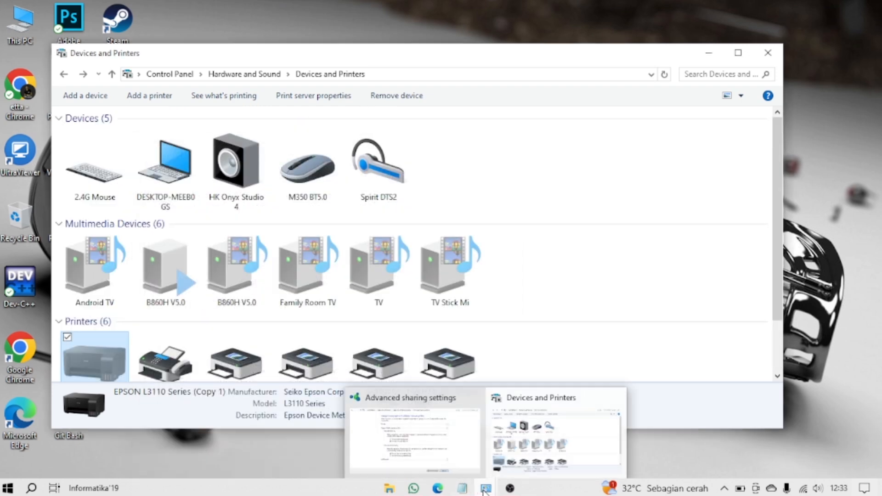
Step: Bring the Notepad printer-sharing notes forward and highlight "Command Prompt" in the sixth instruction
{"action": "left_click", "coordinate": [424, 442]}
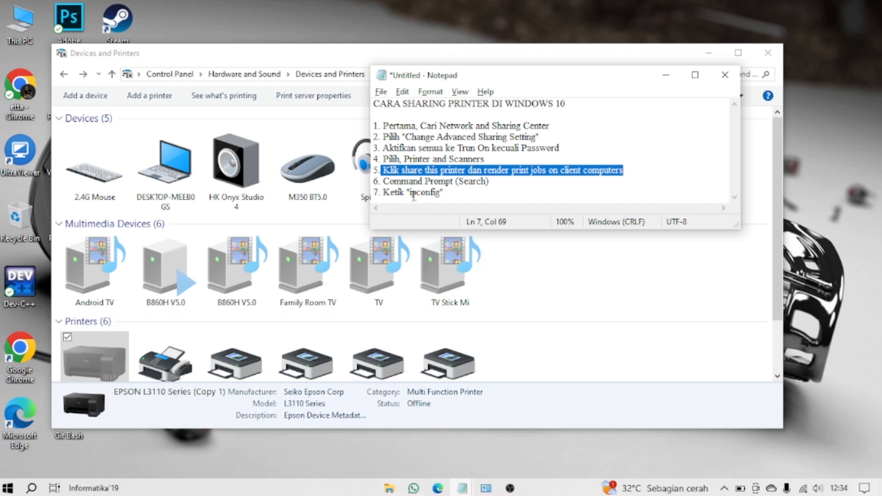
{"action": "left_click_drag", "start_coordinate": [383, 181], "coordinate": [457, 181]}
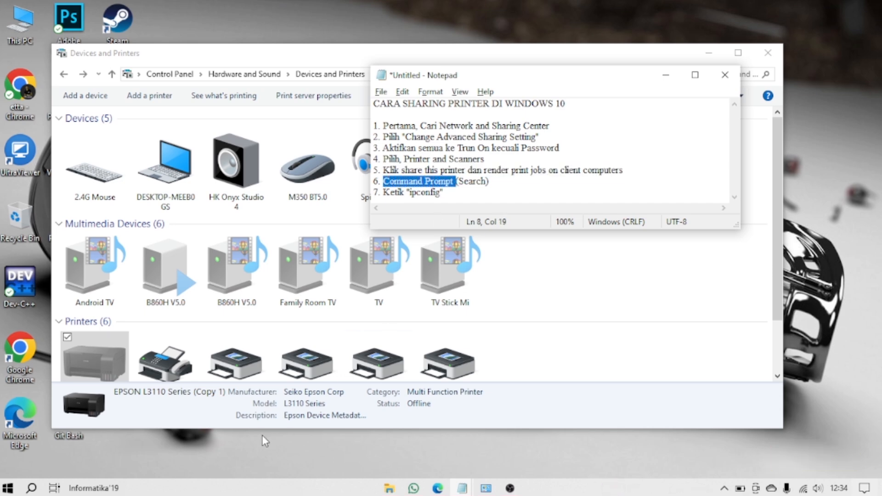
Step: Enter the command "cmd" in the Run dialog
{"action": "key", "text": "super+r"}
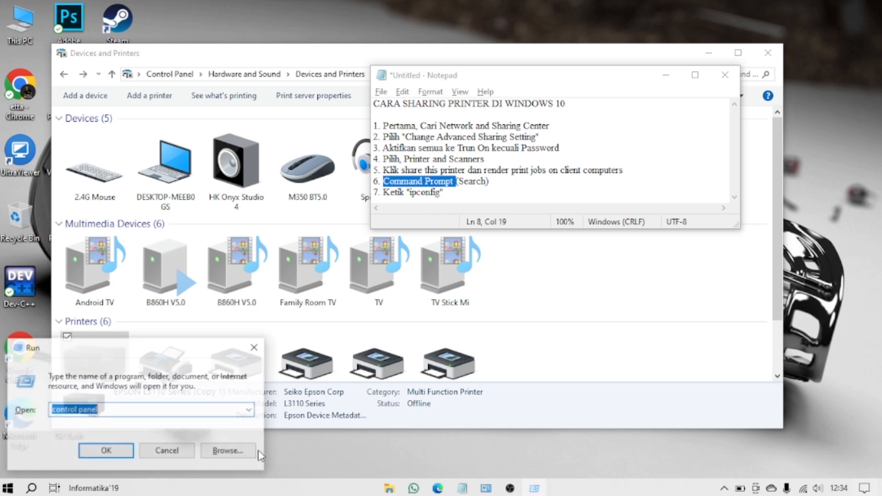
{"action": "type", "text": "cmd"}
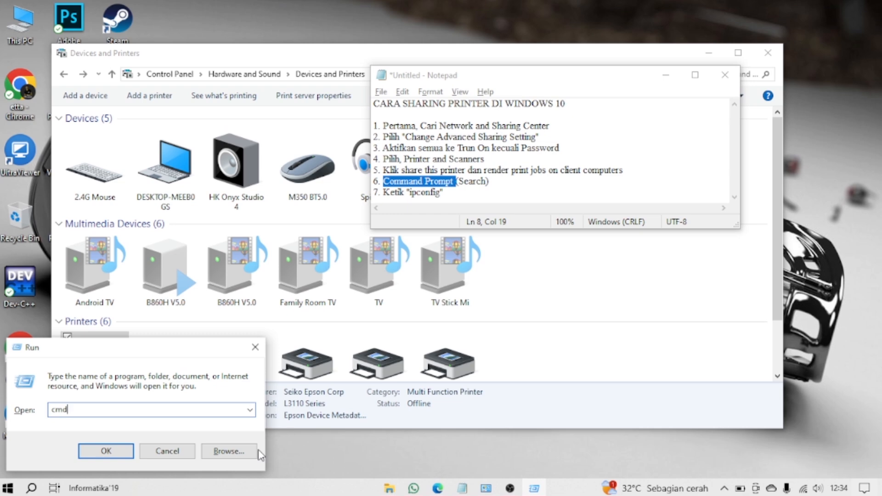
{"action": "left_click", "coordinate": [32, 488]}
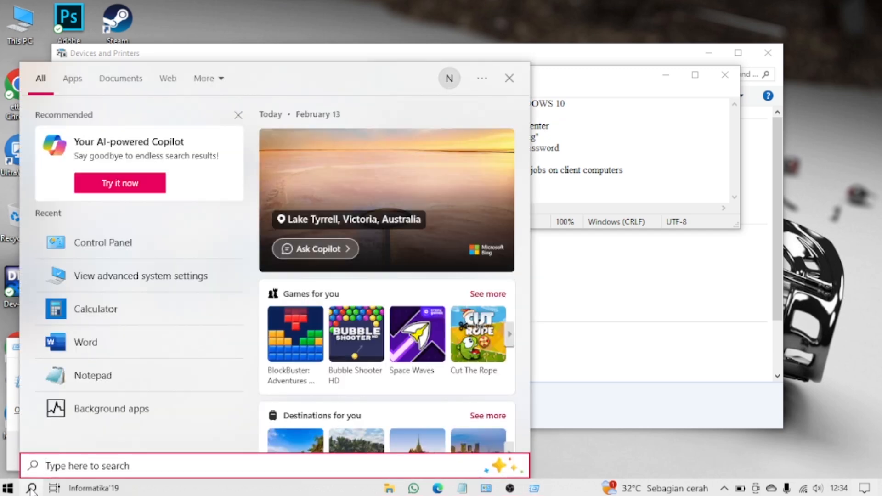
{"action": "type", "text": "comm"}
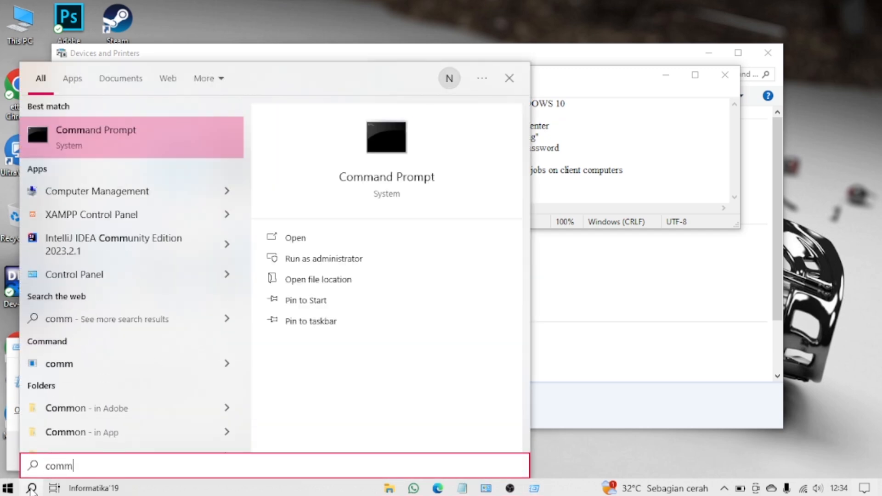
{"action": "left_click", "coordinate": [616, 342]}
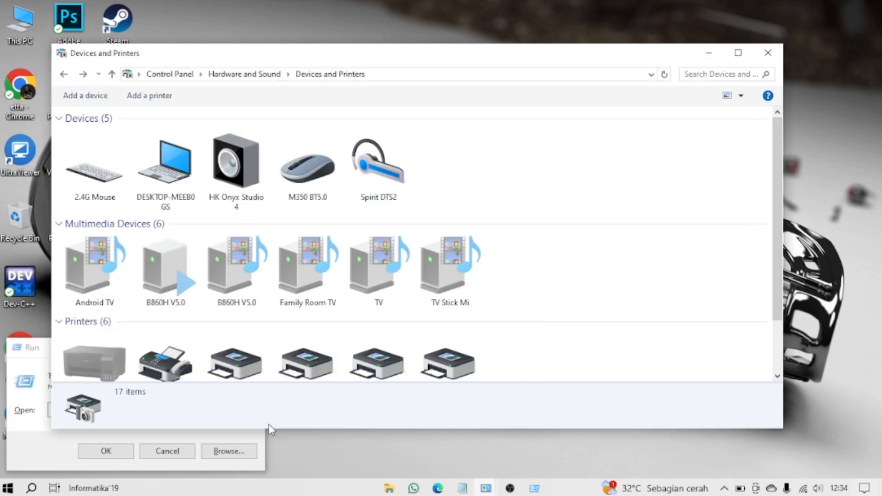
Step: Launch Command Prompt from the waiting Run dialog and execute the ipconfig command
{"action": "left_click", "coordinate": [45, 440]}
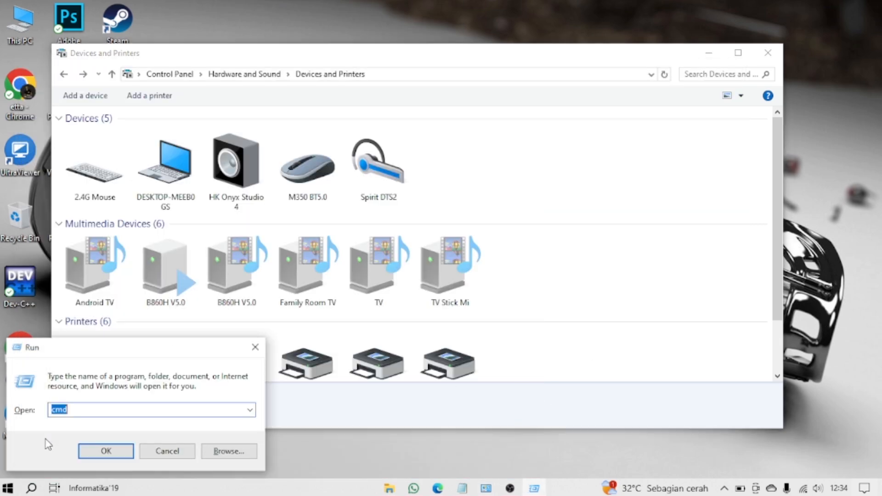
{"action": "left_click", "coordinate": [79, 405]}
{"action": "left_click", "coordinate": [106, 451]}
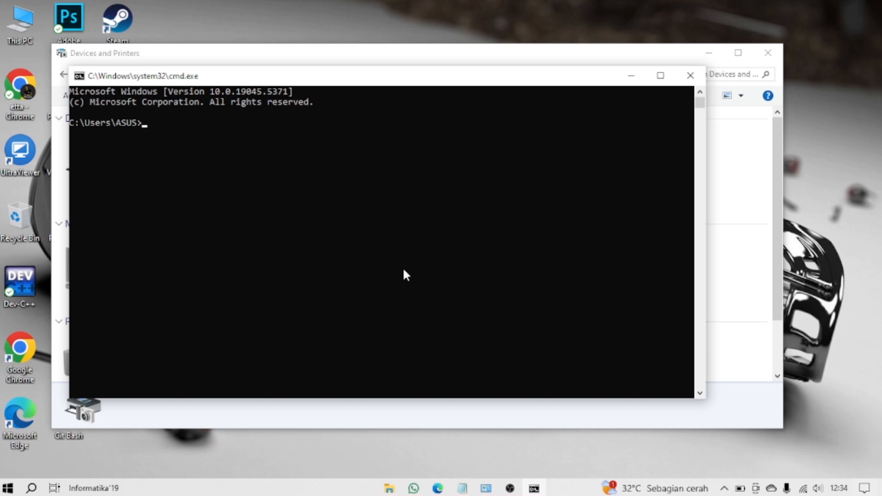
{"action": "type", "text": "ipconfig"}
{"action": "key", "text": "Return"}
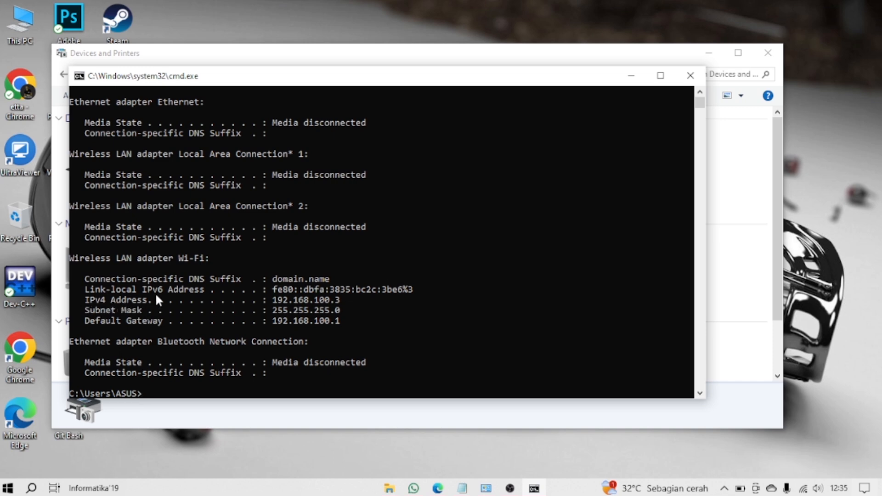
Step: Review the ipconfig output, highlighting the entered command and the IPv4 Address line of the Wi-Fi adapter
{"action": "scroll", "coordinate": [293, 222], "scroll_direction": "up", "scroll_amount": 3}
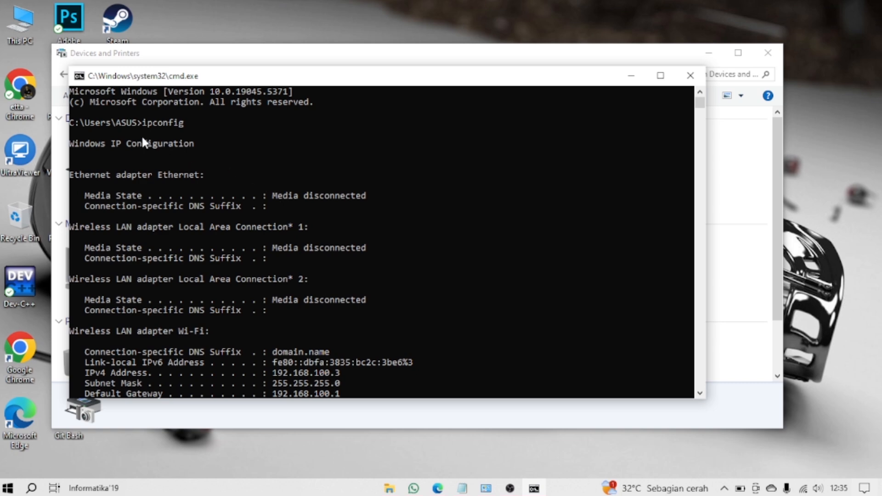
{"action": "left_click_drag", "start_coordinate": [137, 122], "coordinate": [179, 123]}
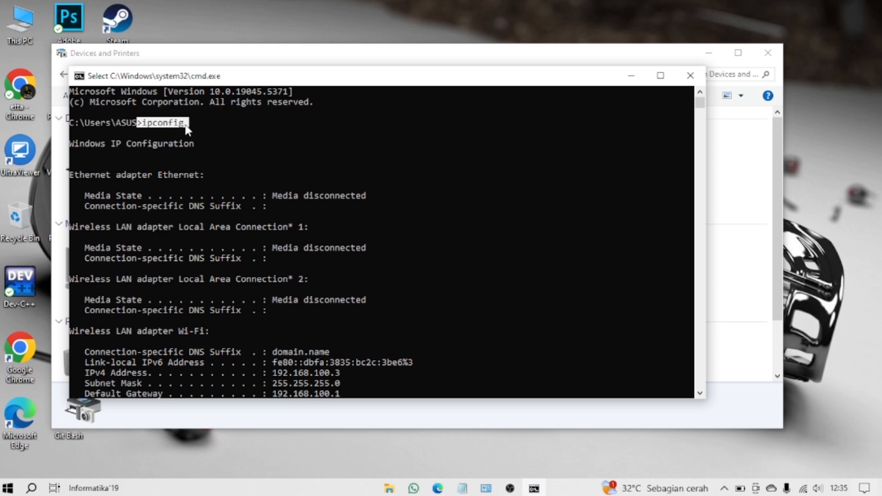
{"action": "scroll", "coordinate": [244, 170], "scroll_direction": "down", "scroll_amount": 5}
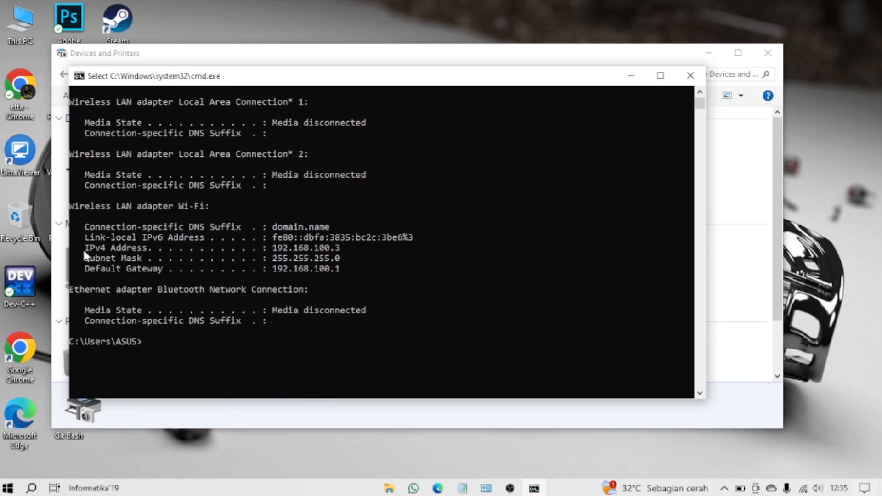
{"action": "left_click_drag", "start_coordinate": [83, 252], "coordinate": [340, 250]}
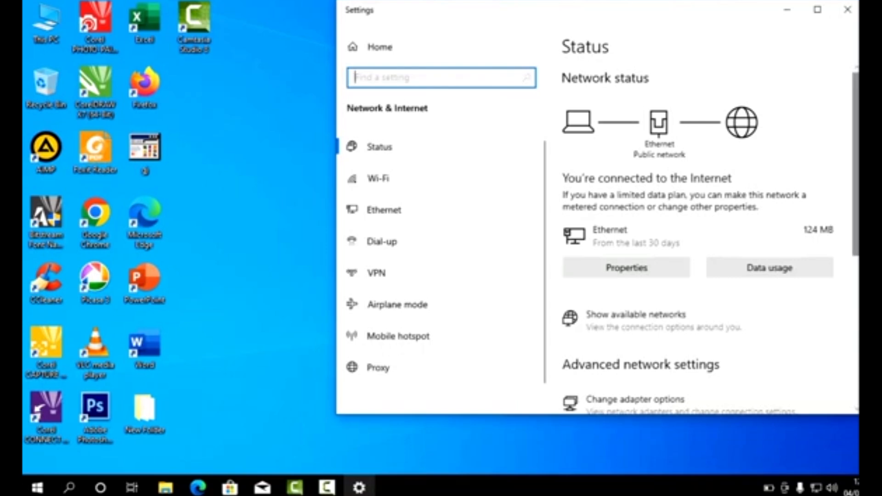
Step: In the advanced sharing settings of Network and Sharing Center, turn on file and printer sharing for the Guest or Public profile
{"action": "scroll", "coordinate": [710, 239], "scroll_direction": "down", "scroll_amount": 3}
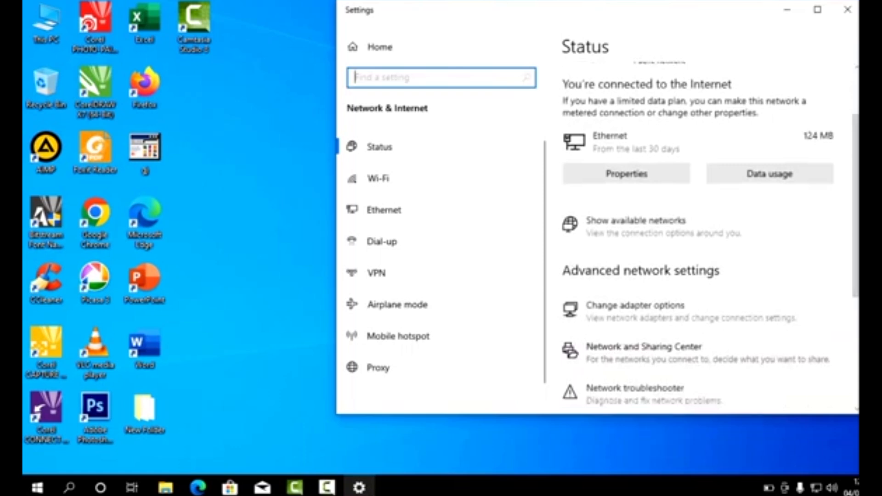
{"action": "left_click", "coordinate": [652, 352]}
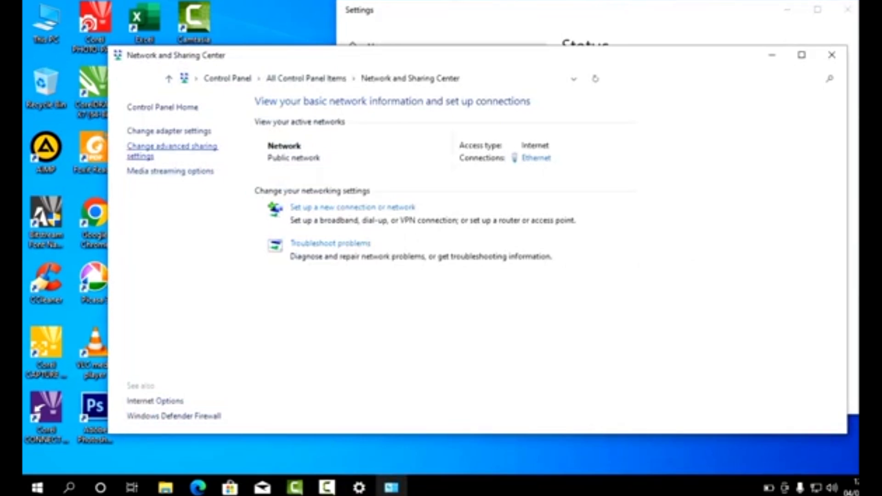
{"action": "left_click", "coordinate": [173, 146]}
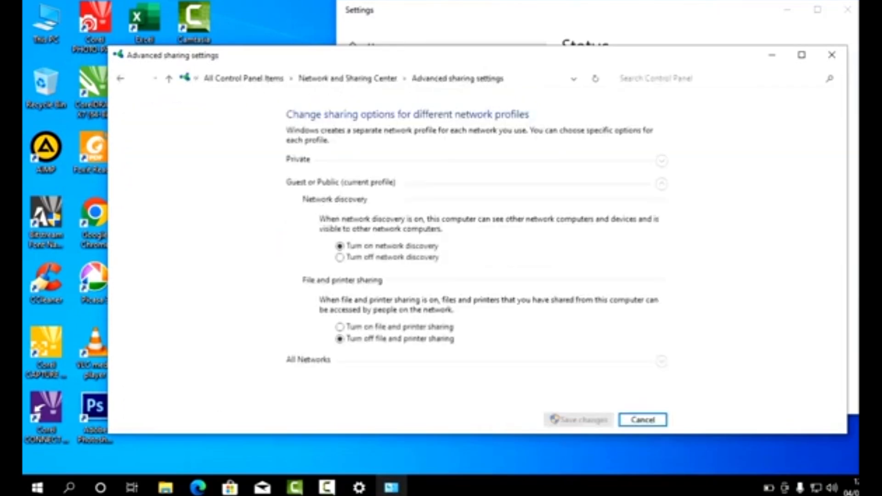
{"action": "left_click", "coordinate": [340, 327]}
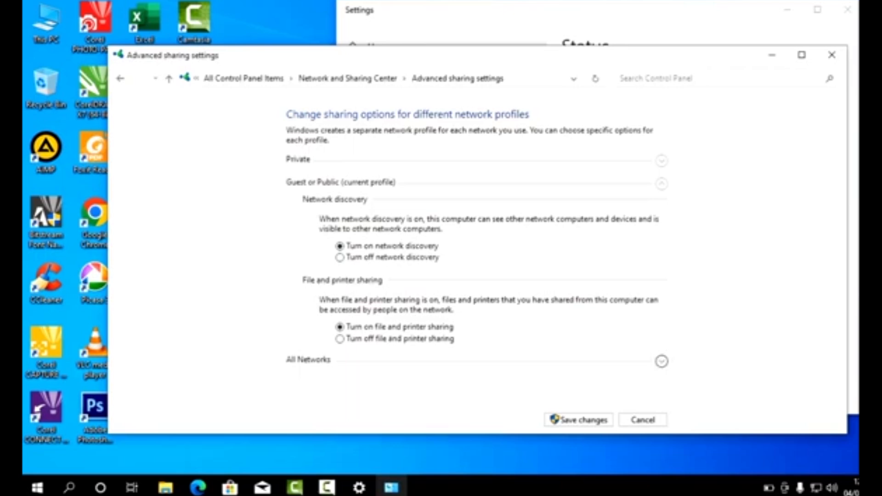
Step: For All Networks, enable file sharing for devices using 40- or 56-bit encryption and turn on Public folder sharing
{"action": "left_click", "coordinate": [662, 361]}
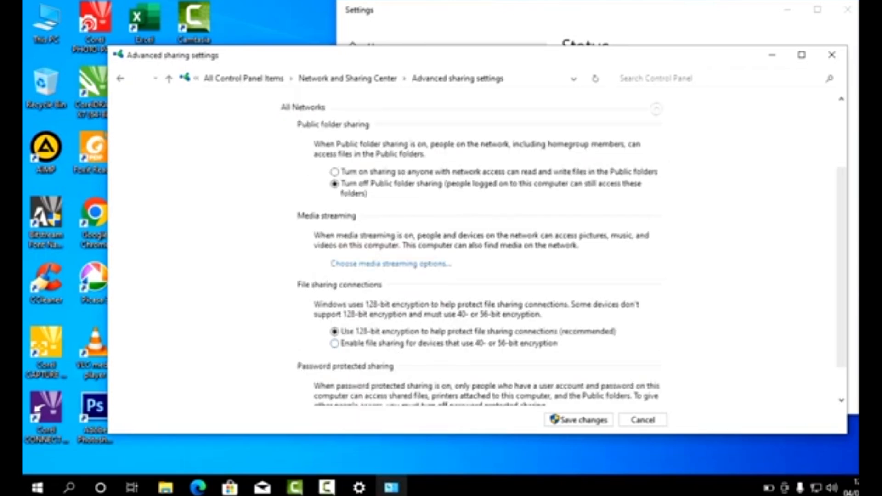
{"action": "left_click", "coordinate": [334, 343]}
{"action": "left_click", "coordinate": [335, 172]}
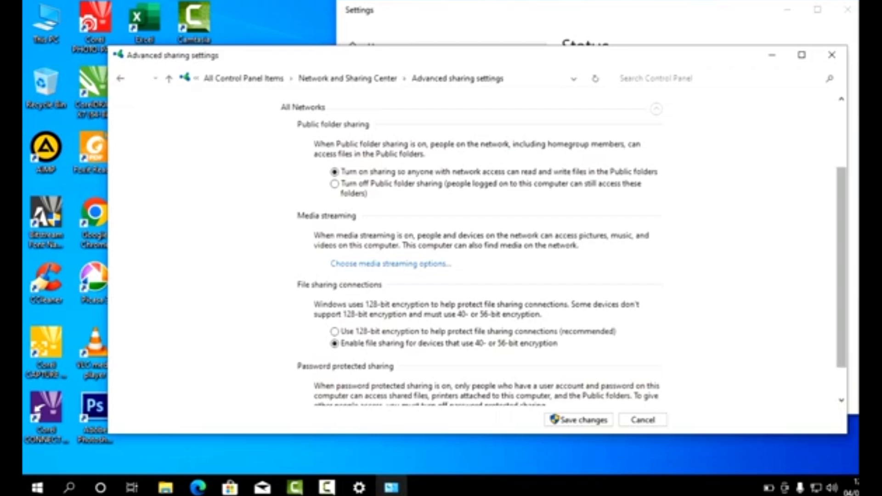
Step: Turn off password protected sharing, then close the Network and Sharing Center and Settings windows
{"action": "scroll", "coordinate": [841, 276], "scroll_direction": "down", "scroll_amount": 2}
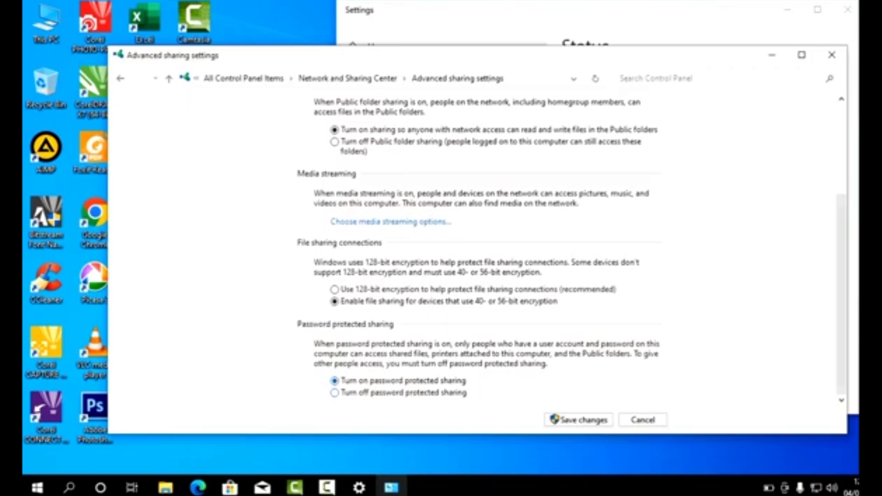
{"action": "left_click", "coordinate": [335, 392]}
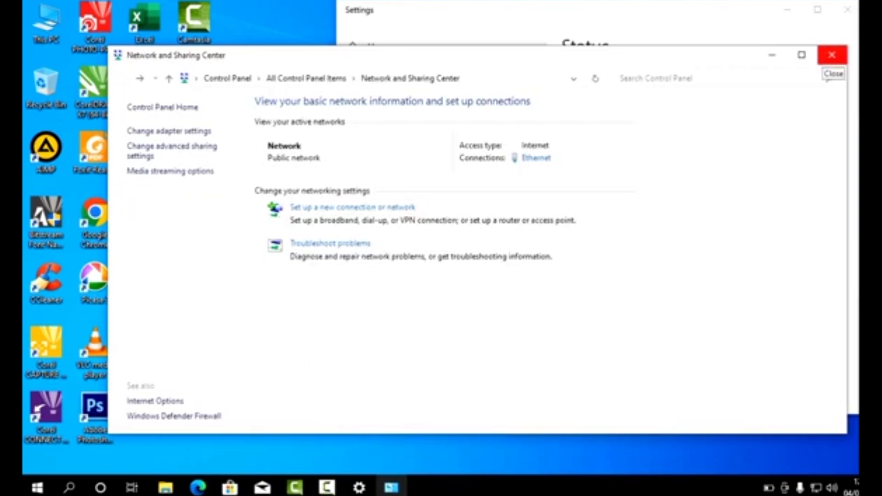
{"action": "left_click", "coordinate": [832, 55]}
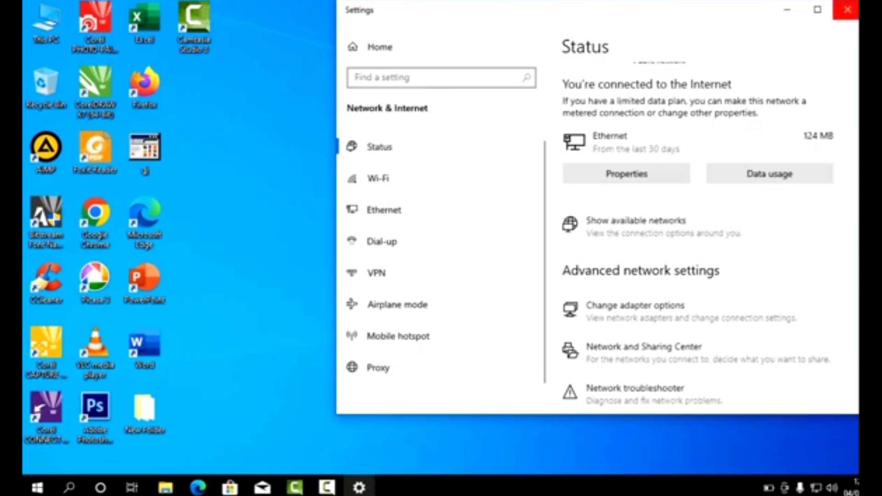
{"action": "left_click", "coordinate": [847, 9]}
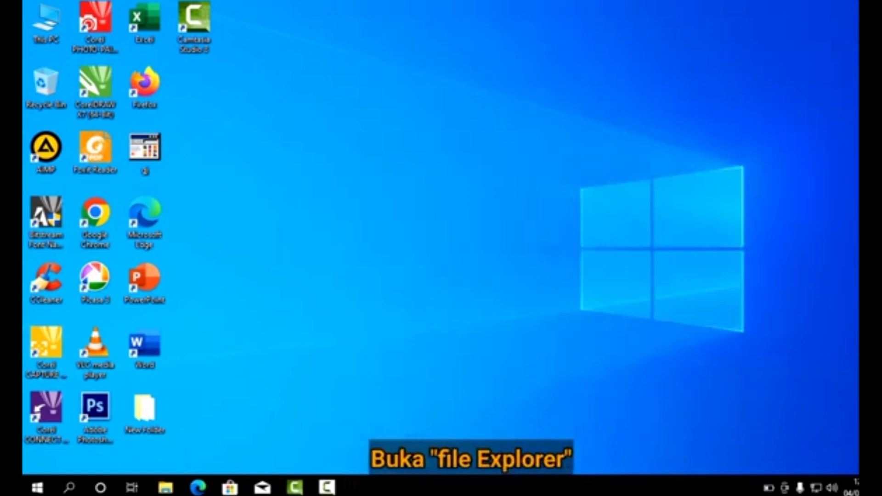
Step: Check the Network location in File Explorer for shared devices, then close the window
{"action": "left_click", "coordinate": [165, 487]}
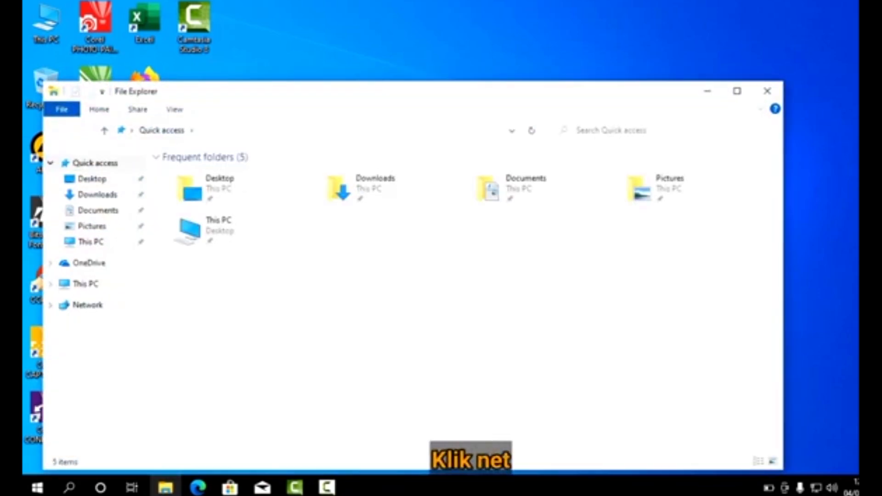
{"action": "left_click", "coordinate": [88, 305]}
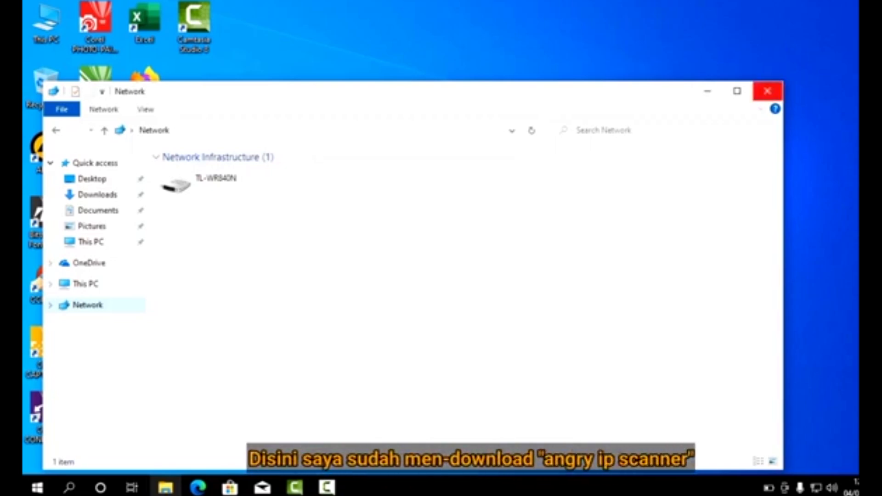
{"action": "left_click", "coordinate": [768, 91]}
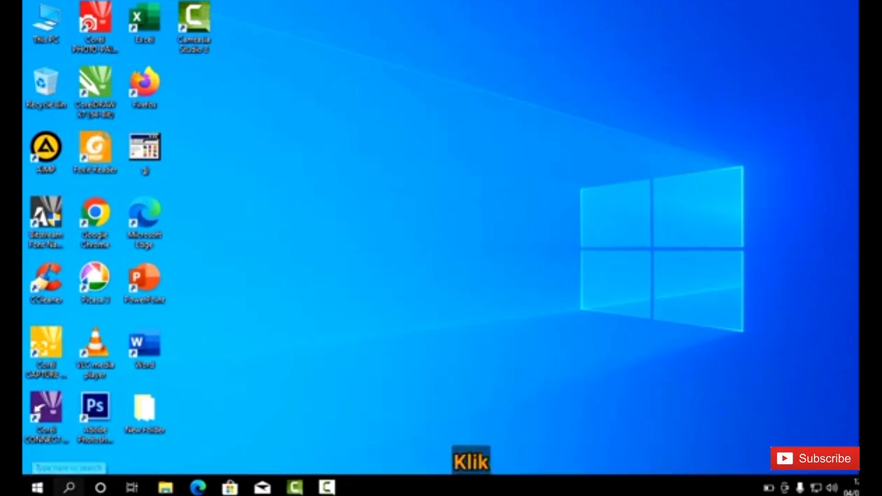
Step: Open Angry IP Scanner, scan the IP range 192.168.0.0 to 192.168.0.255, and dismiss the scan statistics
{"action": "left_click", "coordinate": [69, 487]}
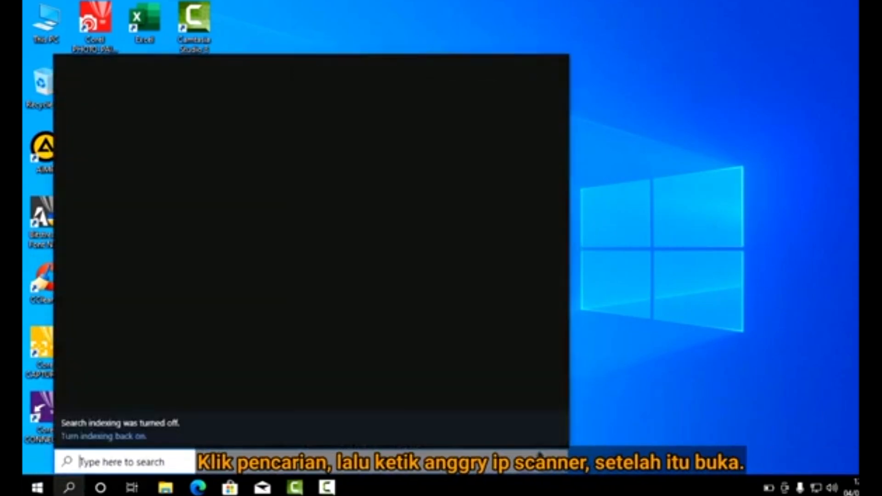
{"action": "type", "text": "ang"}
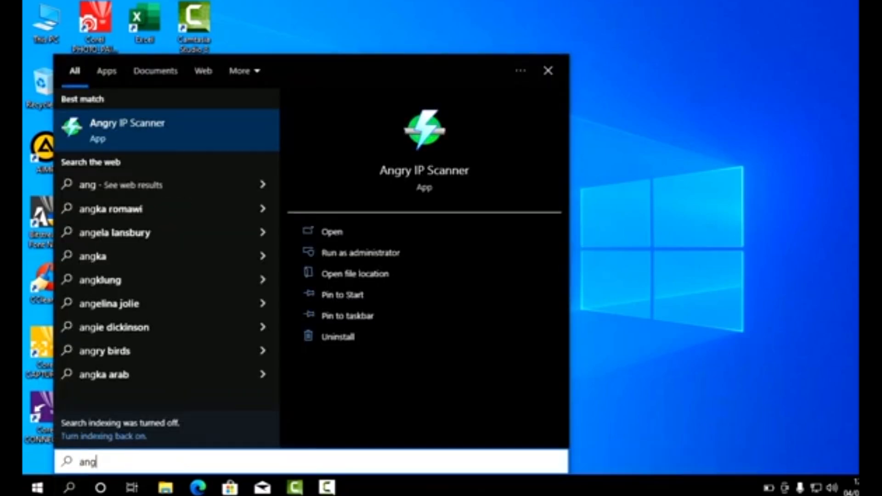
{"action": "key", "text": "Return"}
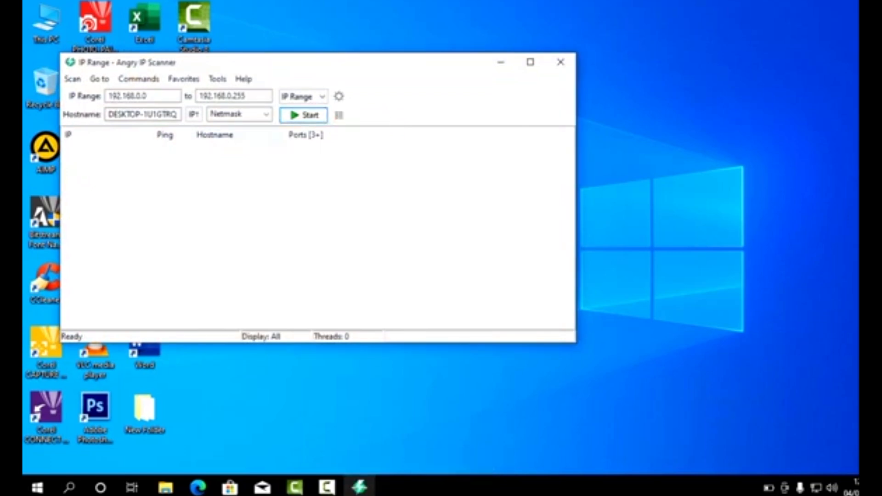
{"action": "key", "text": "Return"}
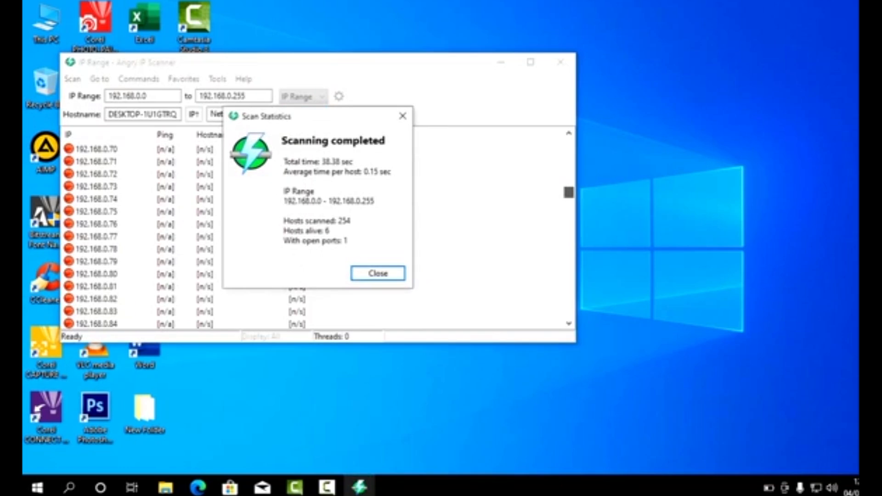
{"action": "left_click", "coordinate": [378, 273]}
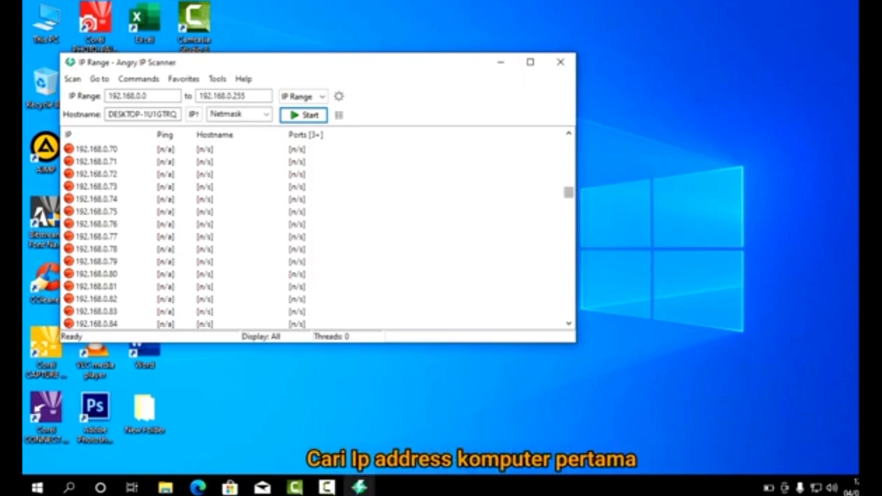
Step: Find the host SERVER at 192.168.0.123 in the scan results and open its Windows Shares
{"action": "scroll", "coordinate": [317, 235], "scroll_direction": "down", "scroll_amount": 9}
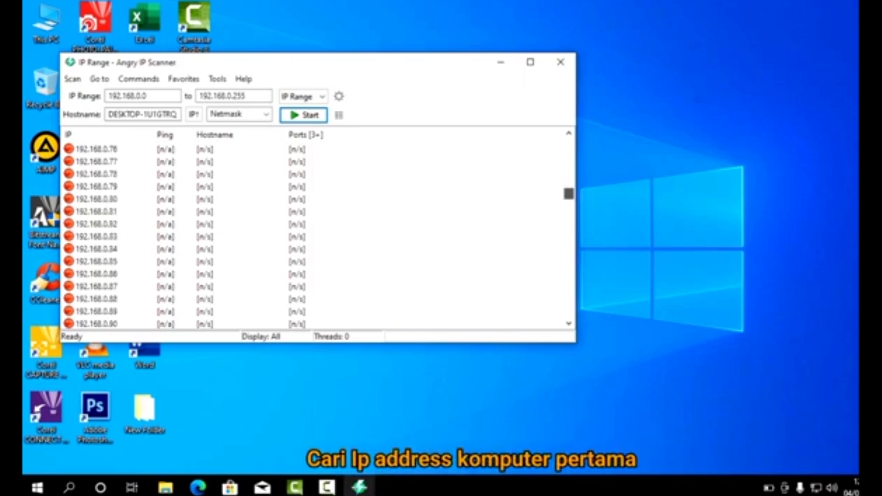
{"action": "mouse_move", "coordinate": [569, 211]}
{"action": "left_mouse_down"}
{"action": "mouse_move", "coordinate": [569, 199]}
{"action": "mouse_move", "coordinate": [569, 221]}
{"action": "left_mouse_up"}
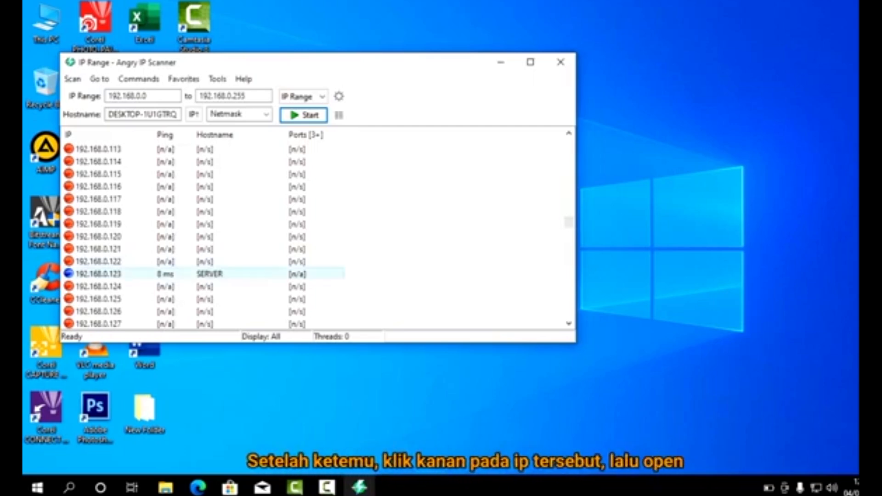
{"action": "right_click", "coordinate": [272, 277]}
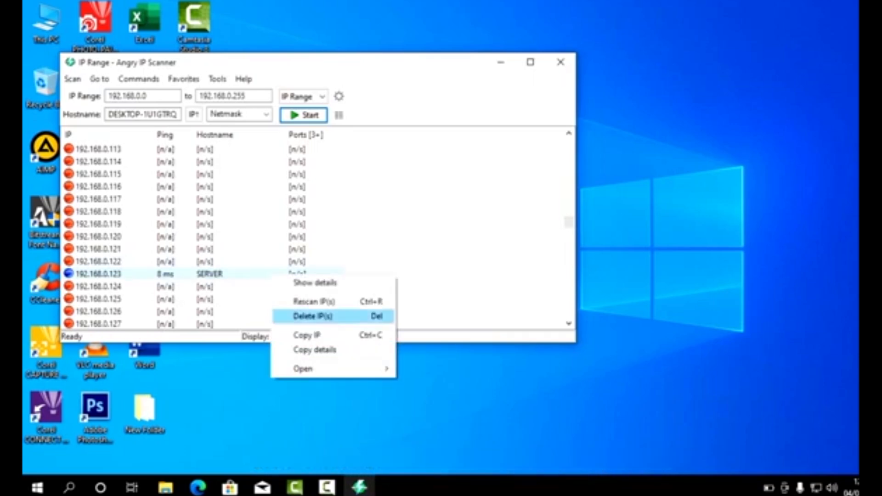
{"action": "mouse_move", "coordinate": [321, 368]}
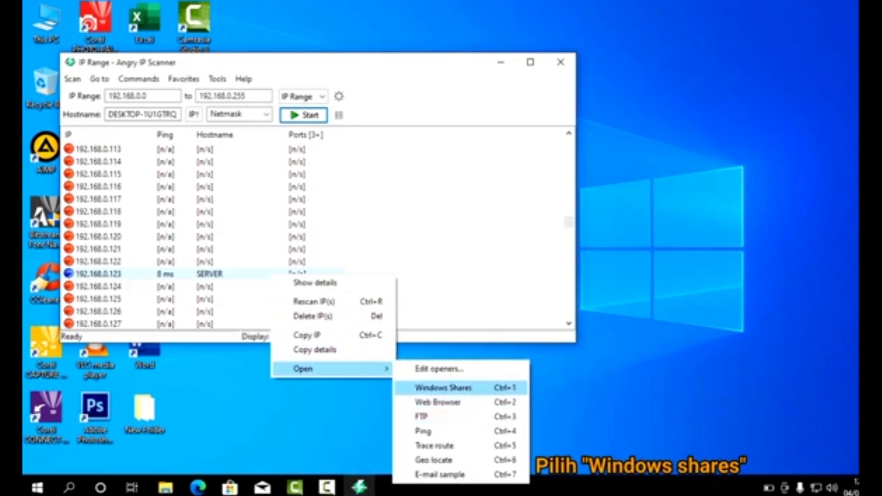
{"action": "left_click", "coordinate": [443, 387]}
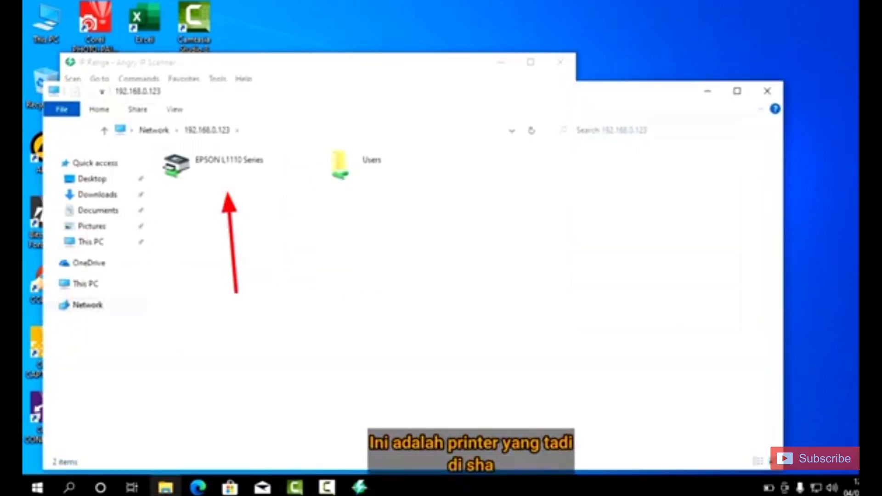
Step: Connect to the shared EPSON L1110 Series printer on 192.168.0.123
{"action": "left_click", "coordinate": [229, 165]}
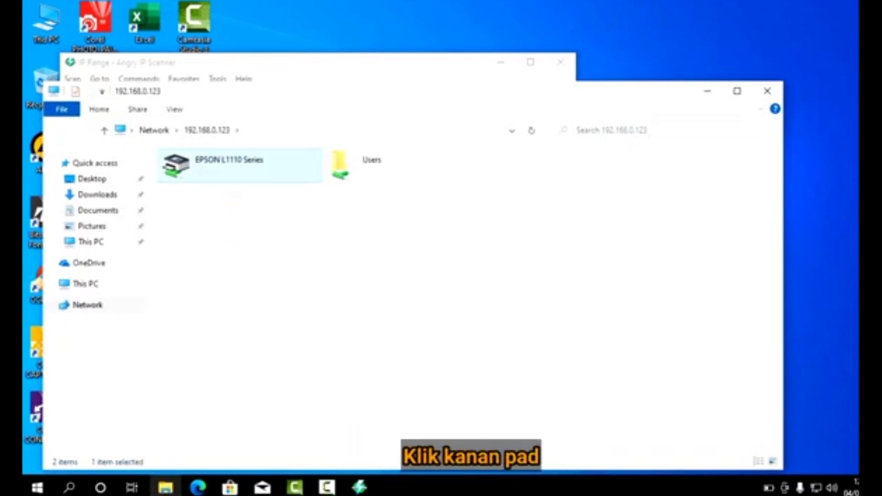
{"action": "right_click", "coordinate": [250, 177]}
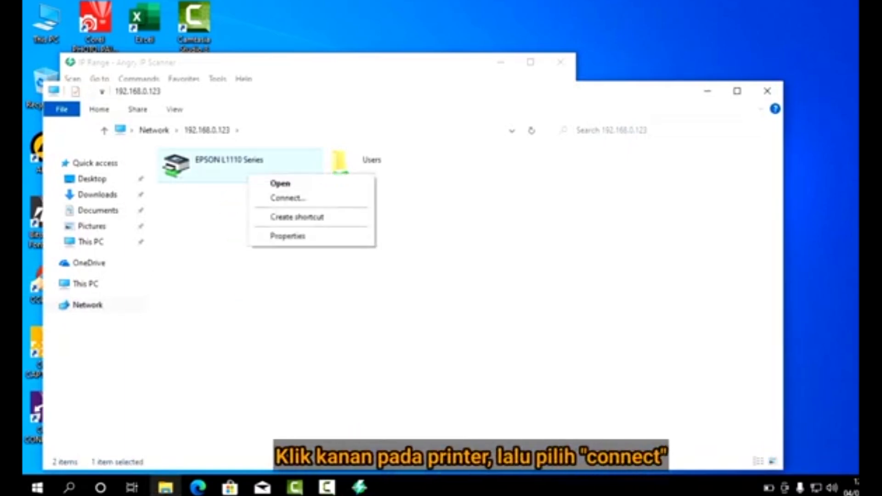